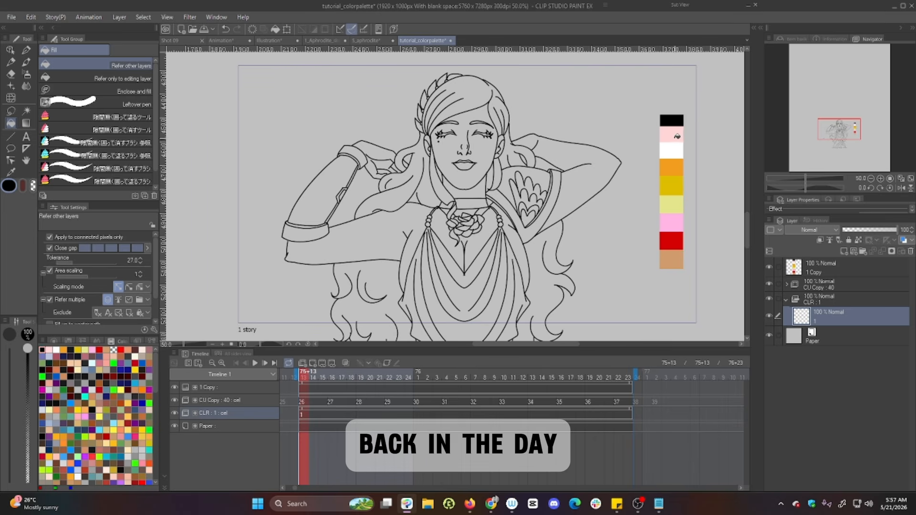
# - Sample the light pink swatch from the on-canvas palette and fill the character's hair sections around the head and shoulder
pyautogui.keyDown('alt'); pyautogui.click(671, 135); pyautogui.keyUp('alt')
pyautogui.click(496, 114)
pyautogui.click(441, 176)
pyautogui.click(386, 181)
pyautogui.click(439, 177)
pyautogui.click(401, 165)
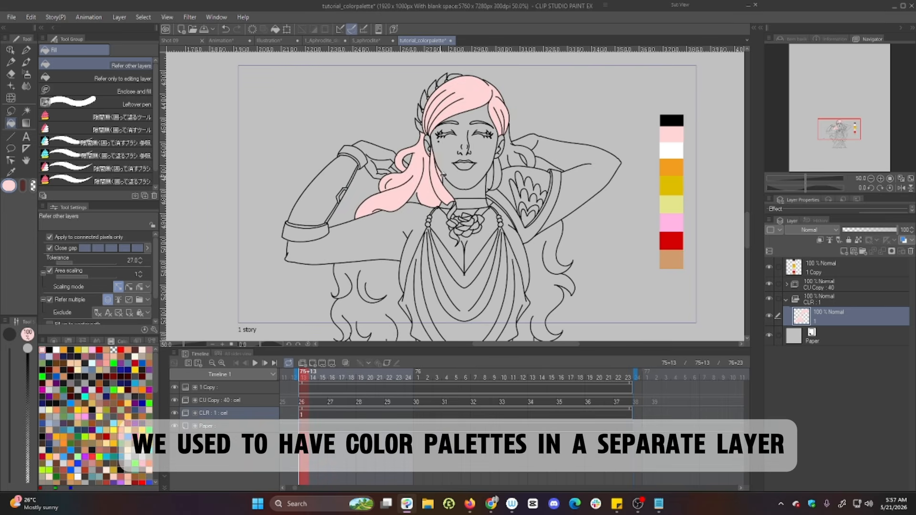
# - Sample the red palette swatch and fill the draped dress sections
pyautogui.keyDown('alt'); pyautogui.click(671, 241); pyautogui.keyUp('alt')
pyautogui.click(418, 283)
pyautogui.click(413, 284)
pyautogui.click(515, 269)
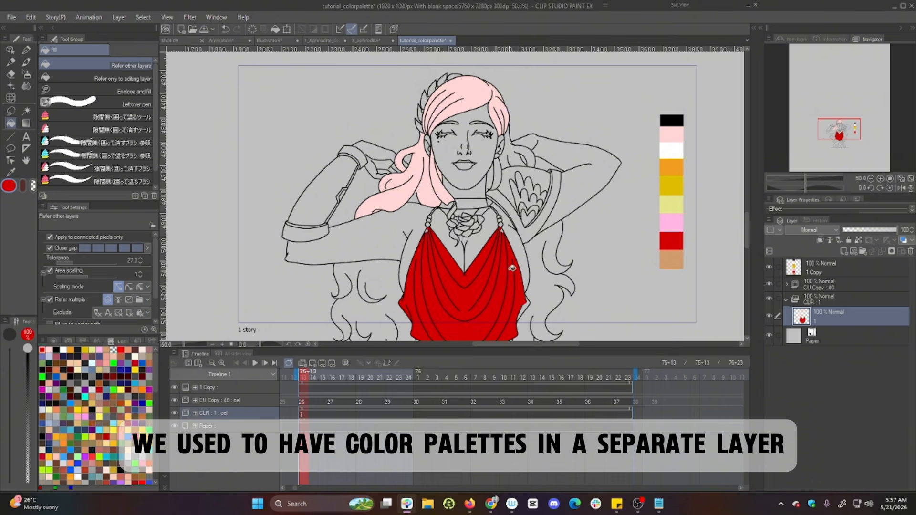
pyautogui.click(500, 230)
# - Sample the tan palette swatch and fill the character's skin on the chest, neck, face, ears and raised arm
pyautogui.keyDown('alt'); pyautogui.click(674, 259); pyautogui.keyUp('alt')
pyautogui.click(482, 242)
pyautogui.click(445, 238)
pyautogui.click(458, 209)
pyautogui.click(486, 164)
pyautogui.click(429, 146)
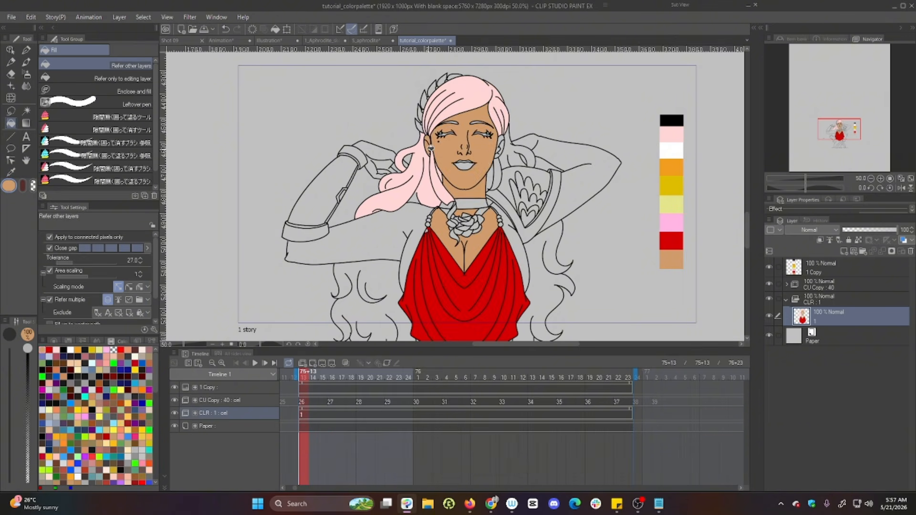
pyautogui.click(501, 147)
pyautogui.click(573, 190)
pyautogui.click(525, 142)
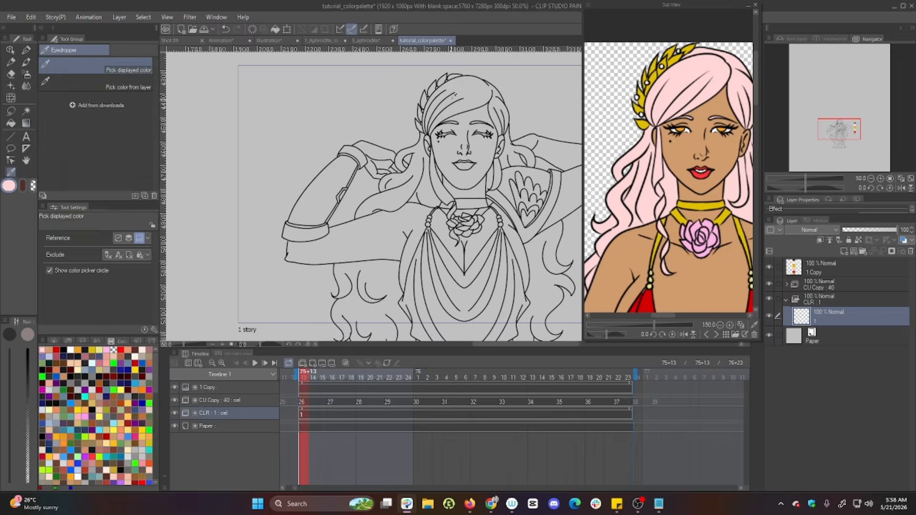
# - Fill the hair with the light pink picked from the reference character in the Sub View
pyautogui.press('g')
pyautogui.click(454, 95)
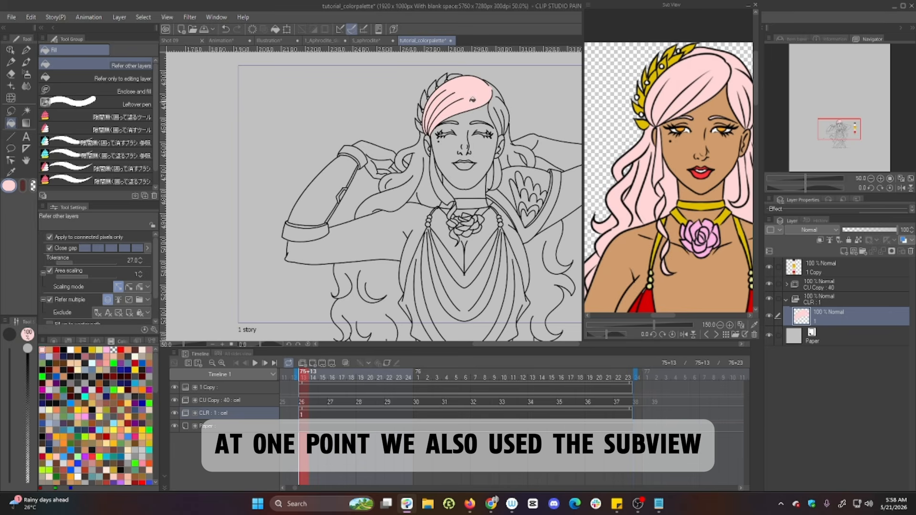
pyautogui.click(499, 110)
pyautogui.click(422, 162)
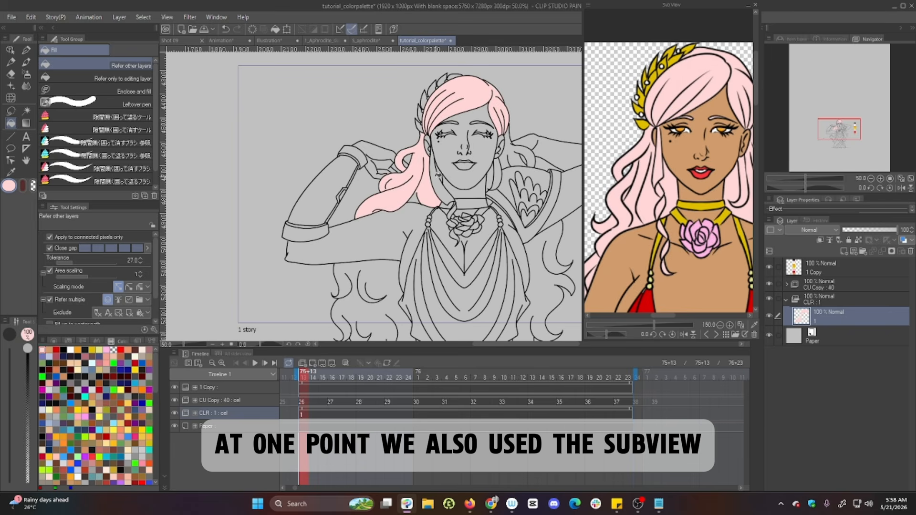
# - Sample the skin tone from the Sub View reference and fill the character's face, neck and ears
pyautogui.keyDown('alt'); pyautogui.click(615, 189); pyautogui.keyUp('alt')
pyautogui.click(448, 149)
pyautogui.click(464, 155)
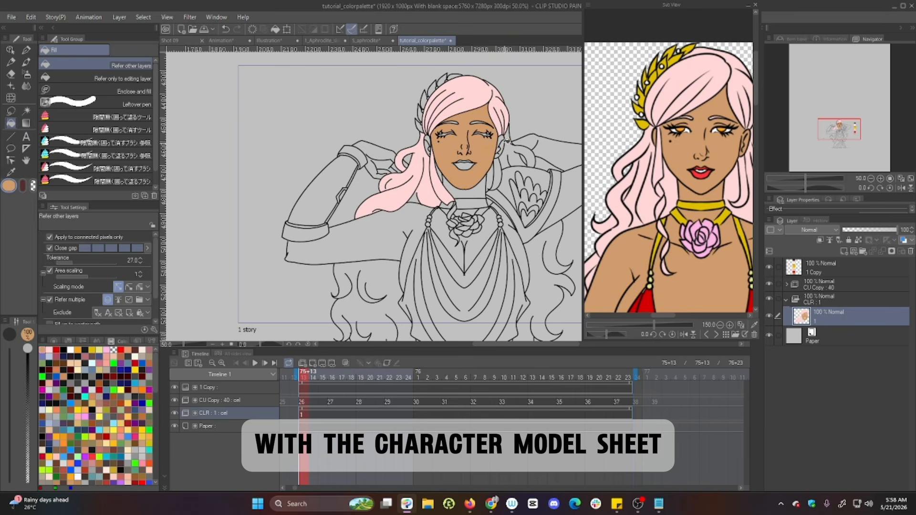
pyautogui.click(503, 143)
pyautogui.click(431, 144)
# - Fill the hand, both arms and the chest with the same reference skin tone
pyautogui.click(375, 146)
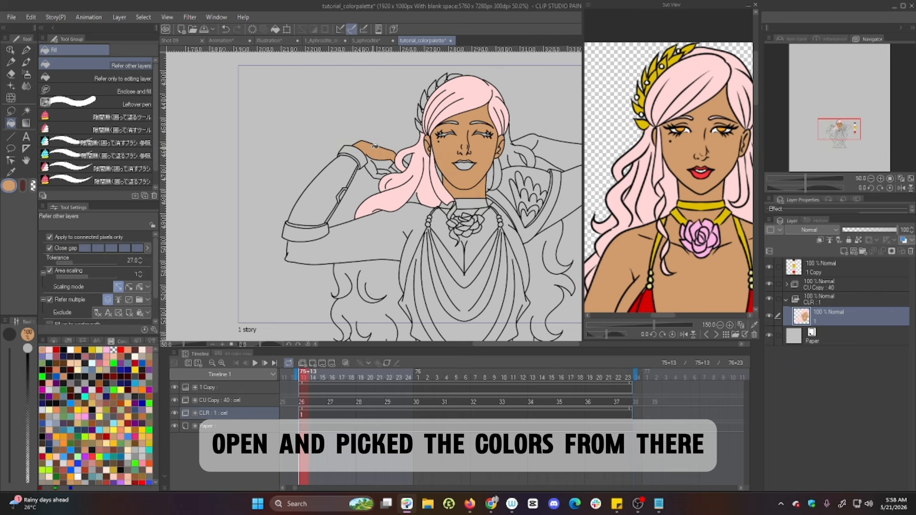
pyautogui.click(381, 167)
pyautogui.click(399, 163)
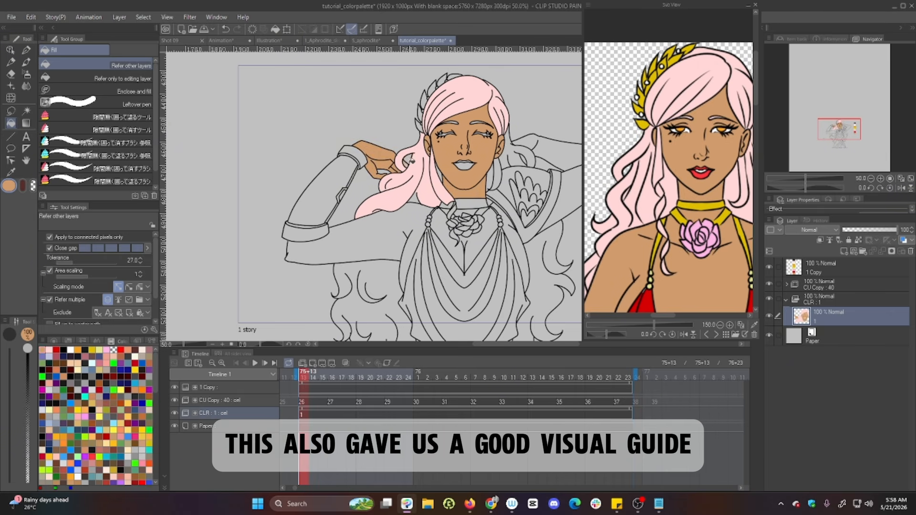
pyautogui.click(402, 219)
pyautogui.click(489, 222)
pyautogui.click(531, 137)
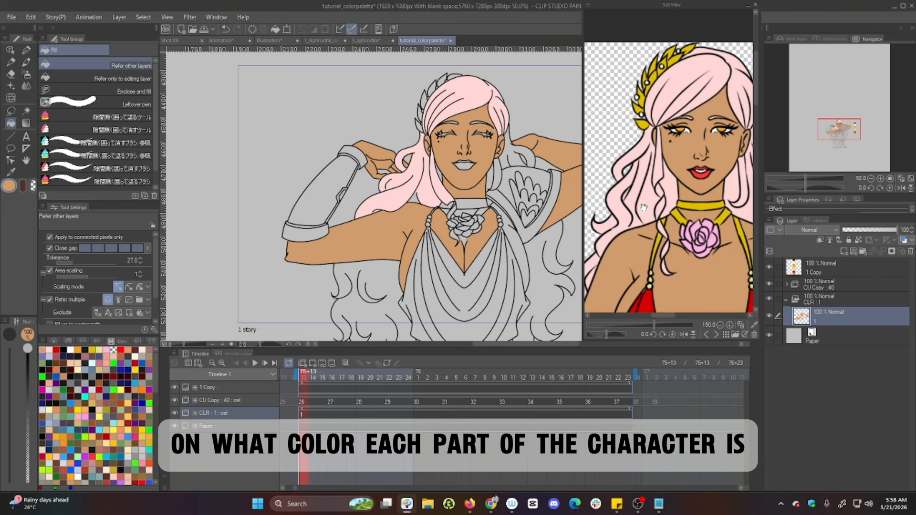
# - Pick the red of the dress from the Sub View reference and fill the dress sections
pyautogui.press('i')
pyautogui.click(653, 302)
pyautogui.press('g')
pyautogui.click(476, 305)
pyautogui.click(458, 258)
pyautogui.click(415, 286)
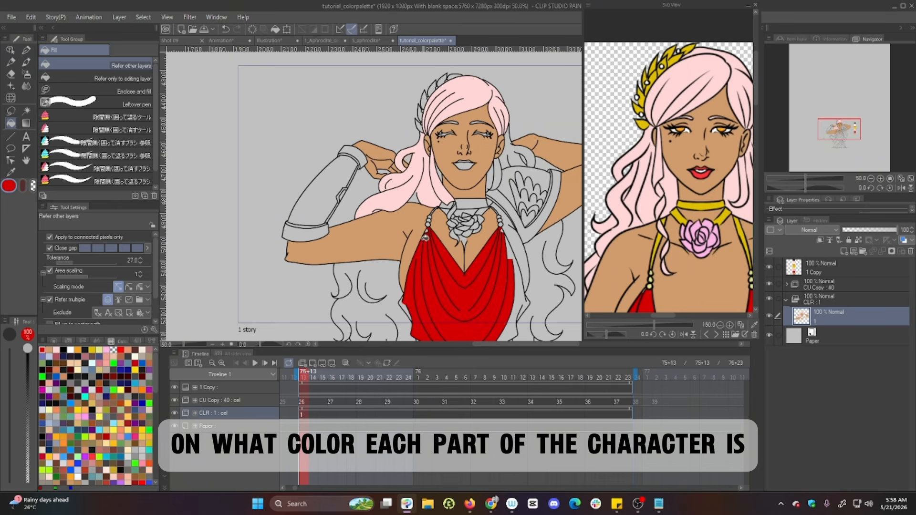
pyautogui.click(410, 308)
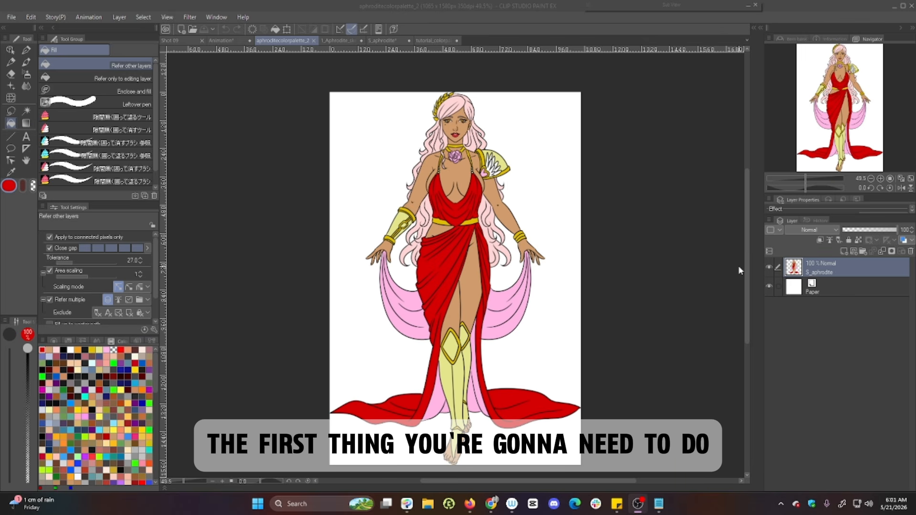
# - Create a layer folder above the character art and name it "aphrodite clr"
pyautogui.click(862, 250)
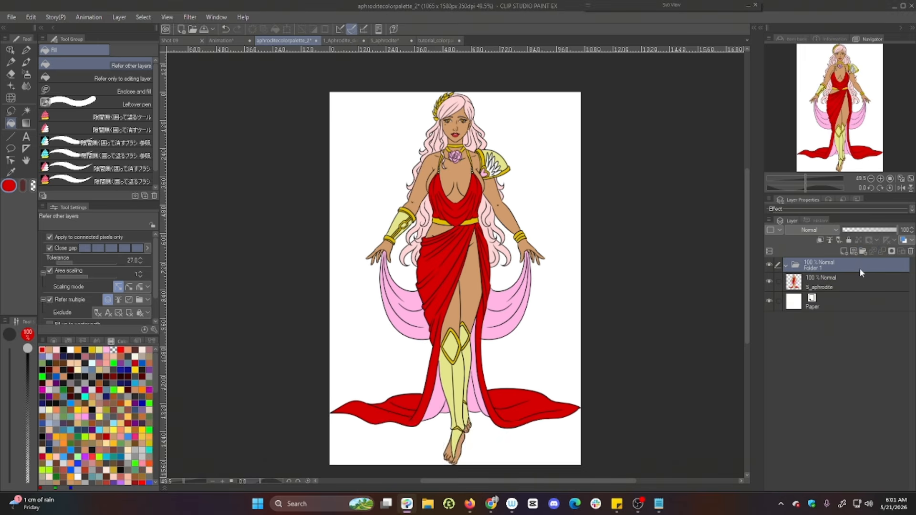
pyautogui.doubleClick(812, 268)
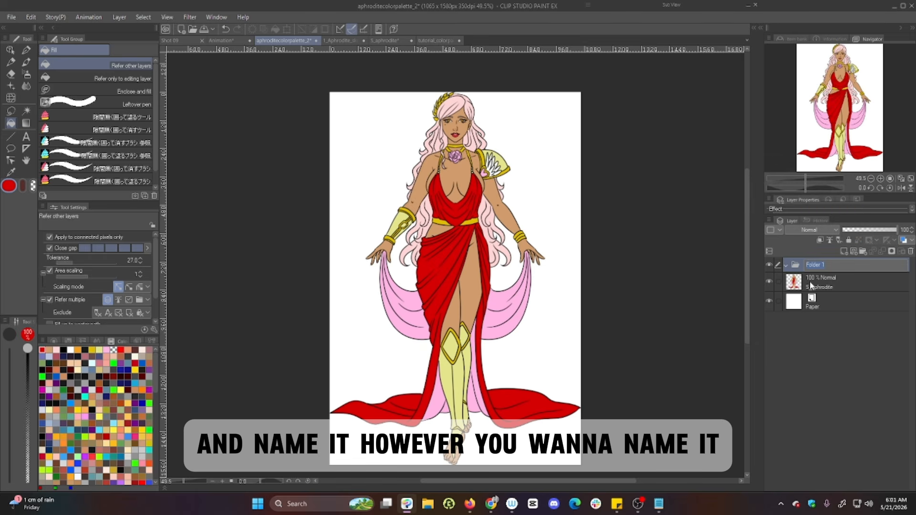
pyautogui.write('aphrodite')
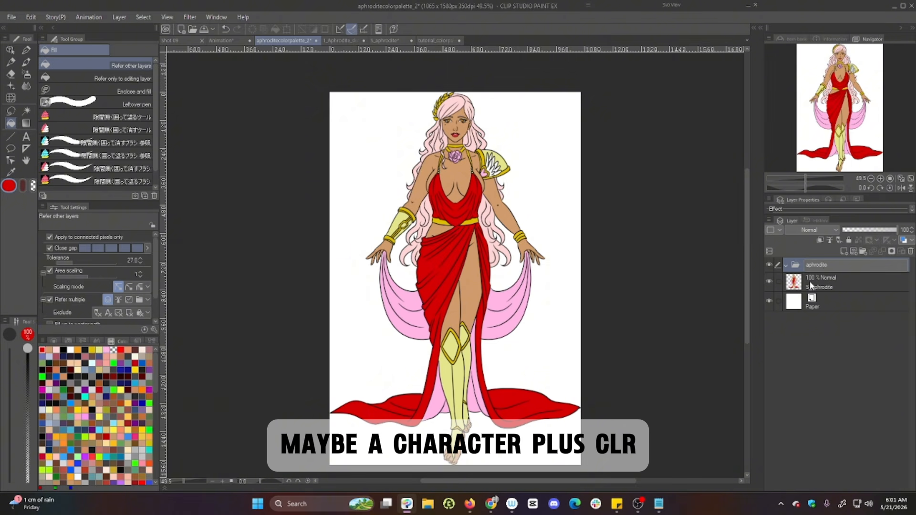
pyautogui.write(' clr')
pyautogui.press('Return')
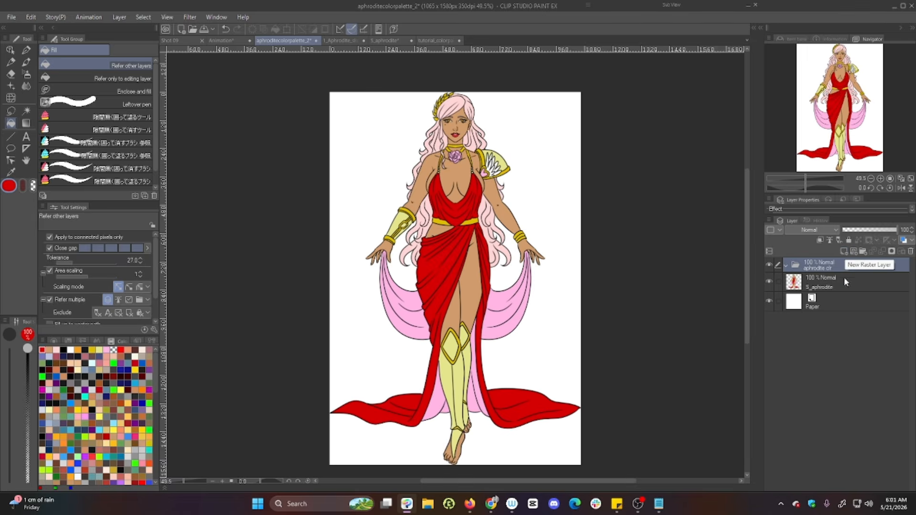
# - Add raster layers in the folder named skin, dress, belt accents laurel, pauldron braces, rose heart, hair, sclera wings pearls and iris
pyautogui.click(844, 252)
pyautogui.doubleClick(826, 287)
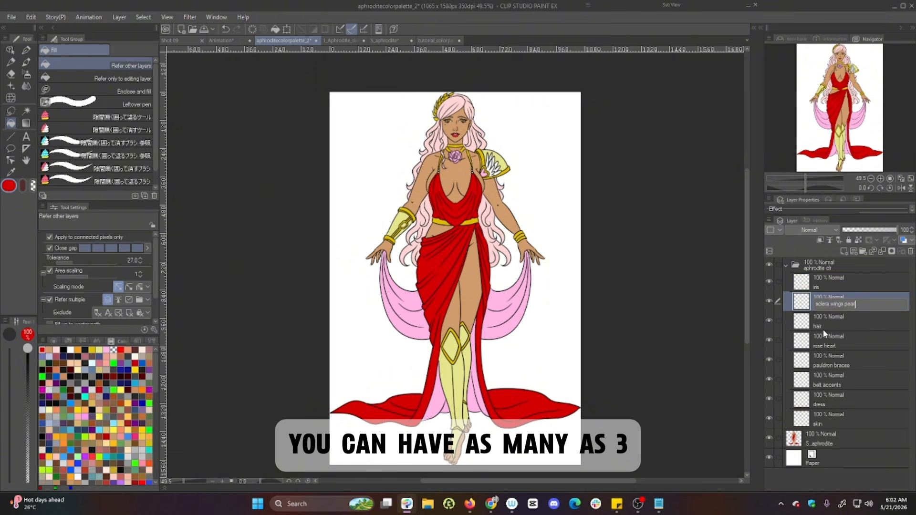
pyautogui.doubleClick(839, 362)
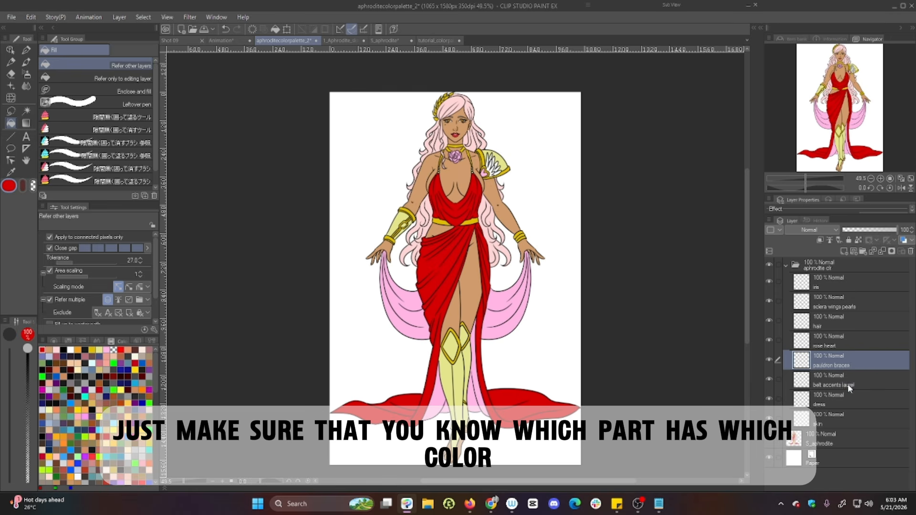
pyautogui.click(846, 430)
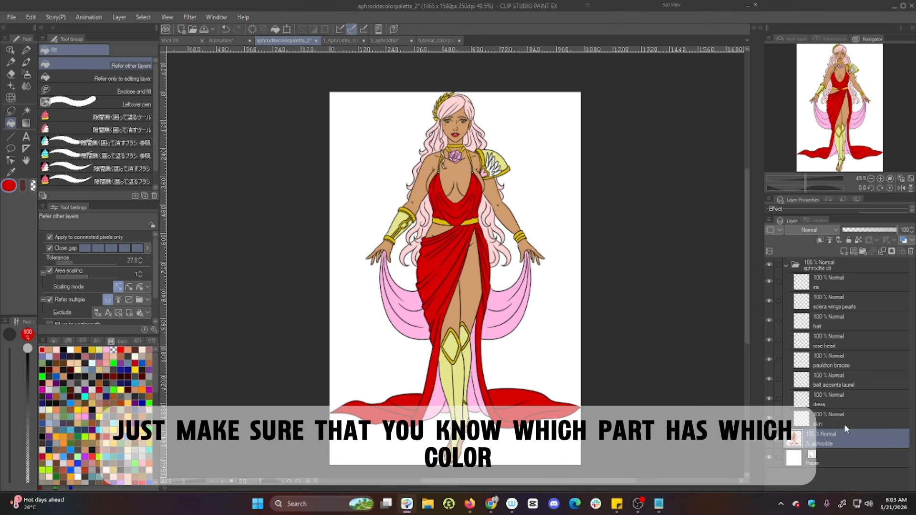
pyautogui.click(857, 385)
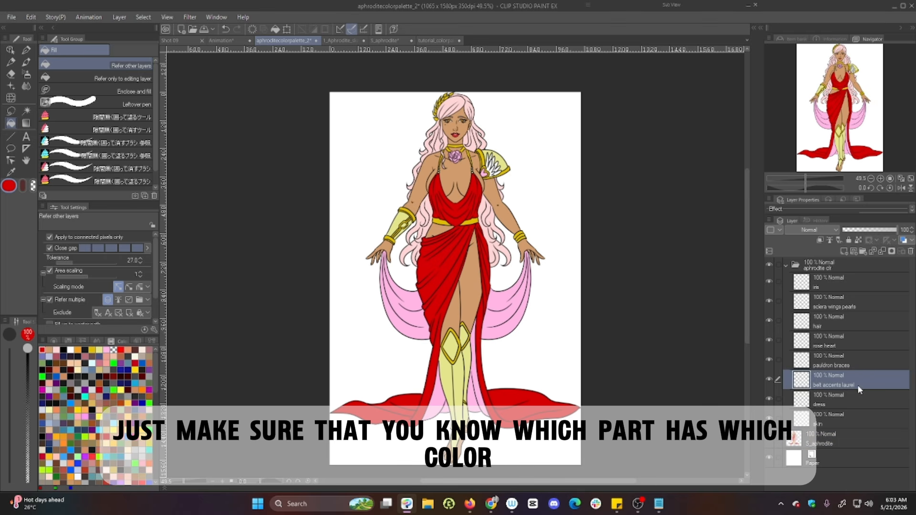
pyautogui.click(855, 362)
# - Set the skin layer's layer color to CF9B6B by sampling the character's leg
pyautogui.click(855, 422)
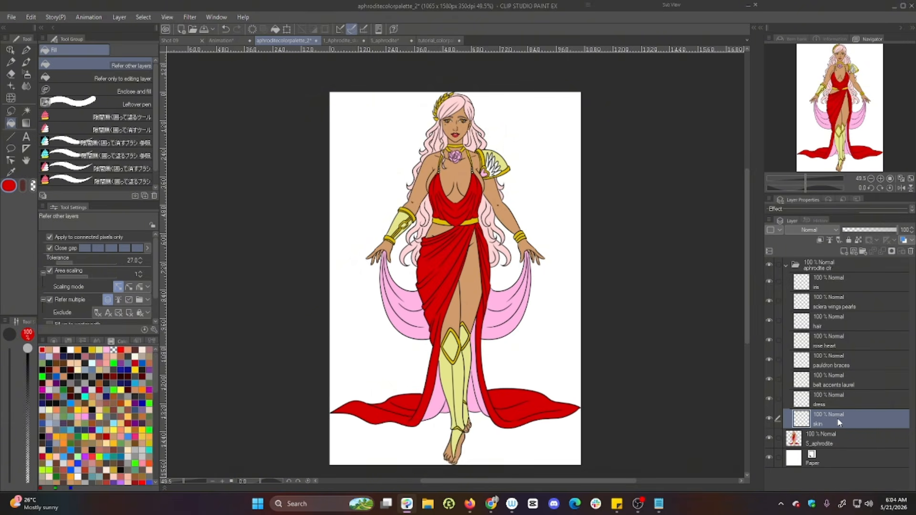
pyautogui.click(911, 241)
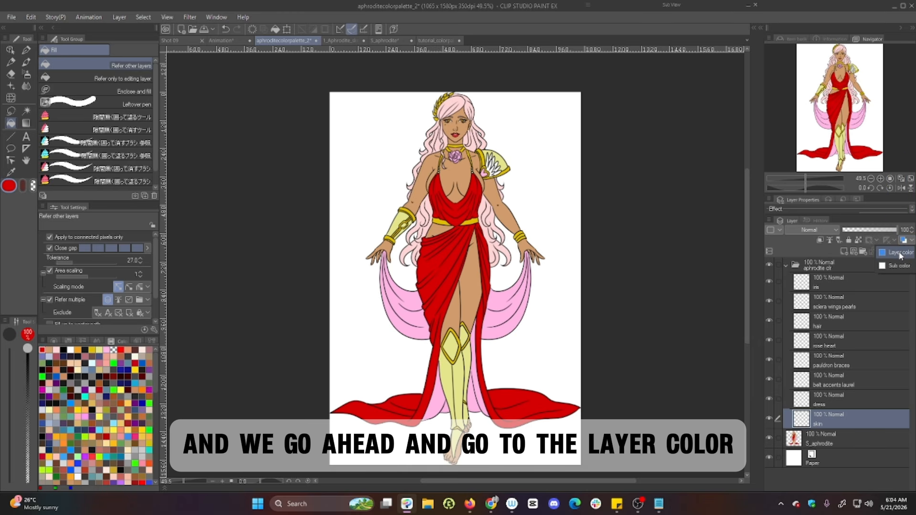
pyautogui.click(897, 252)
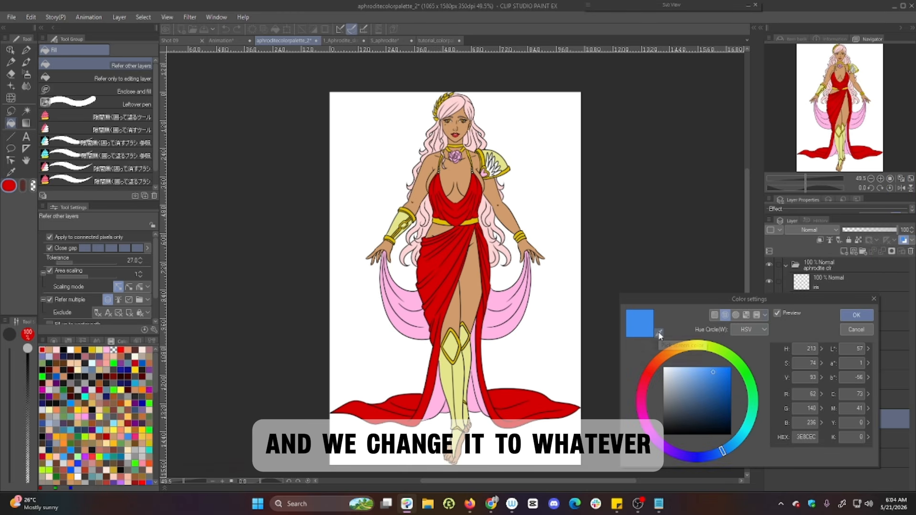
pyautogui.click(659, 332)
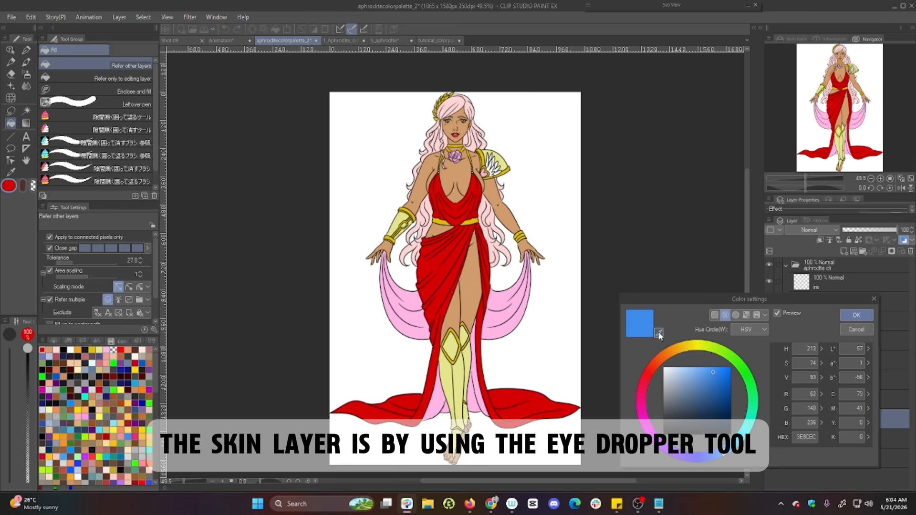
pyautogui.click(470, 292)
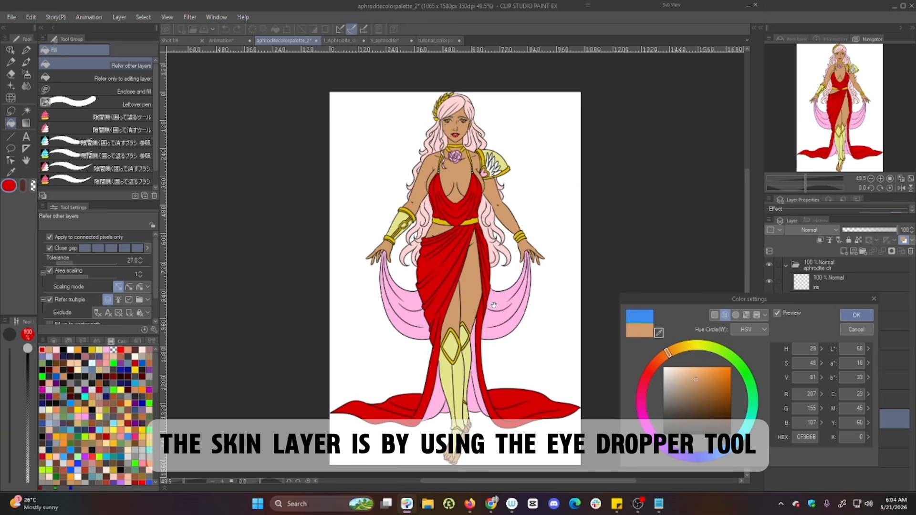
pyautogui.click(842, 318)
# - Set the dress layer's layer color to D30002 by sampling the red dress
pyautogui.click(854, 403)
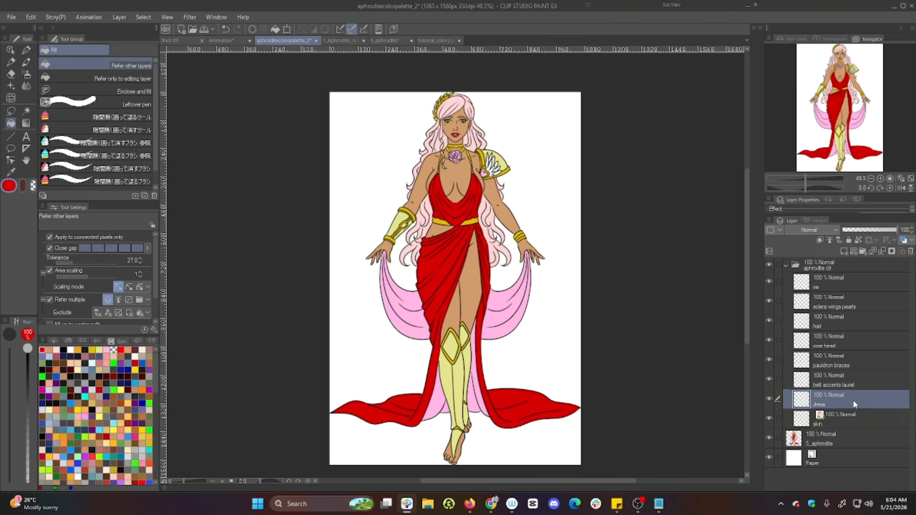
pyautogui.click(911, 241)
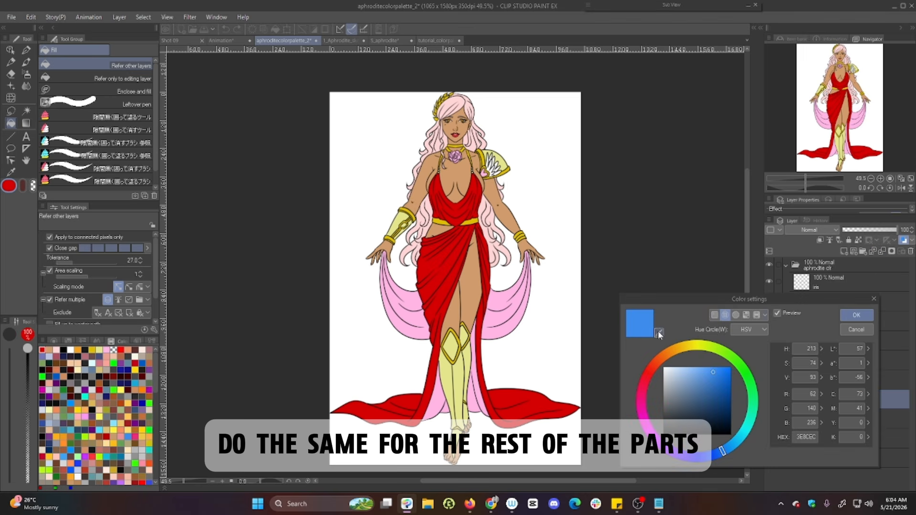
pyautogui.click(658, 332)
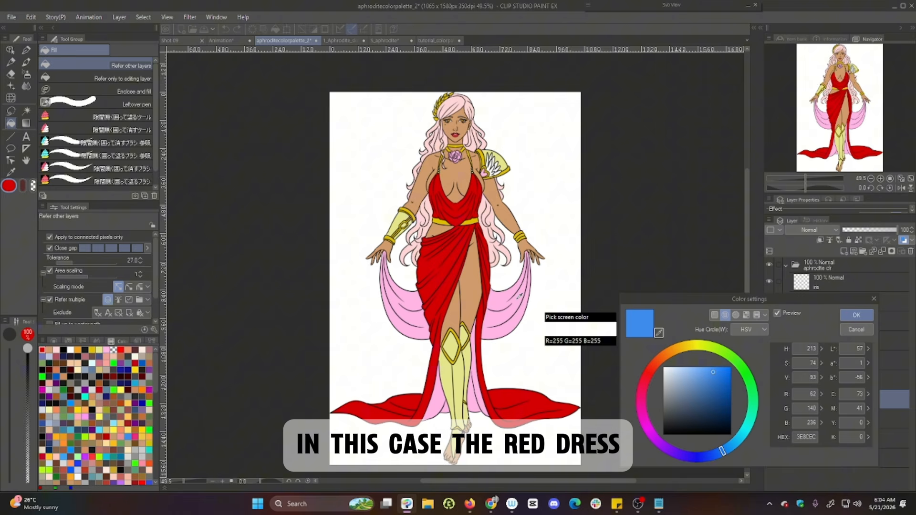
pyautogui.click(446, 287)
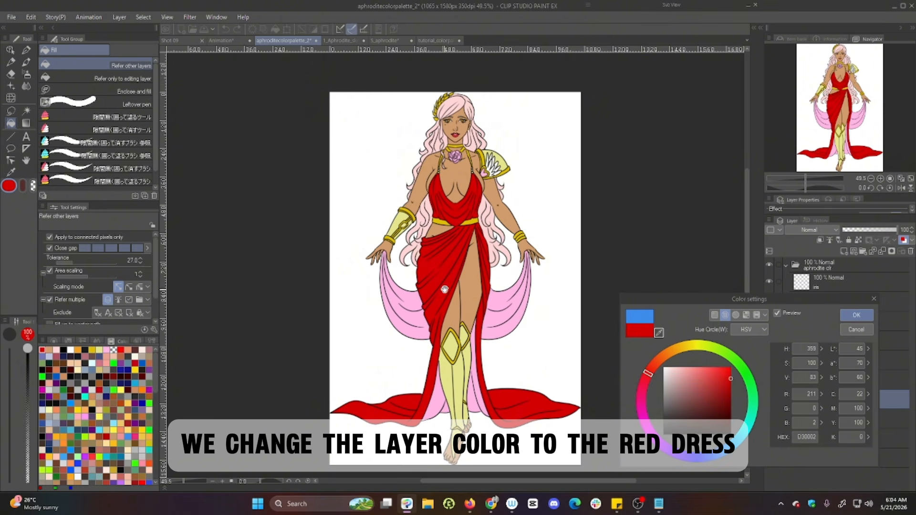
pyautogui.click(865, 316)
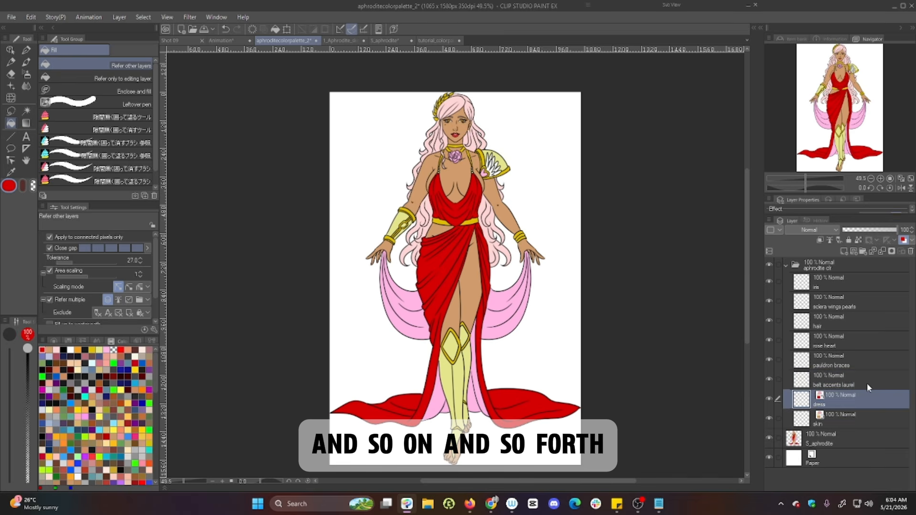
# - Set the layer colors of the belt accents laurel, pauldron braces, rose heart, hair and sclera wings pearls layers from the matching character parts
pyautogui.click(866, 380)
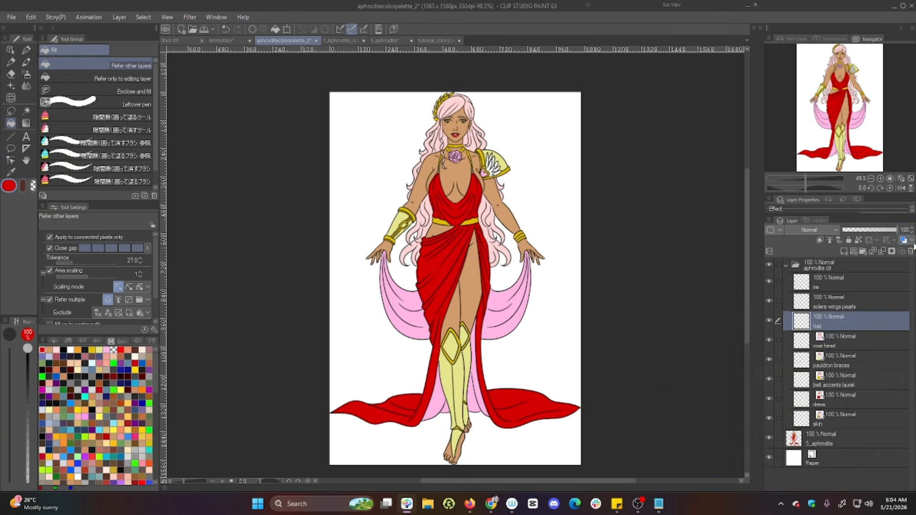
pyautogui.click(912, 241)
pyautogui.click(856, 315)
pyautogui.click(852, 302)
pyautogui.click(911, 241)
pyautogui.click(856, 315)
# - Set the iris layer's layer color by sampling the character's eye, and save the palette file
pyautogui.click(853, 282)
pyautogui.click(912, 241)
pyautogui.click(658, 333)
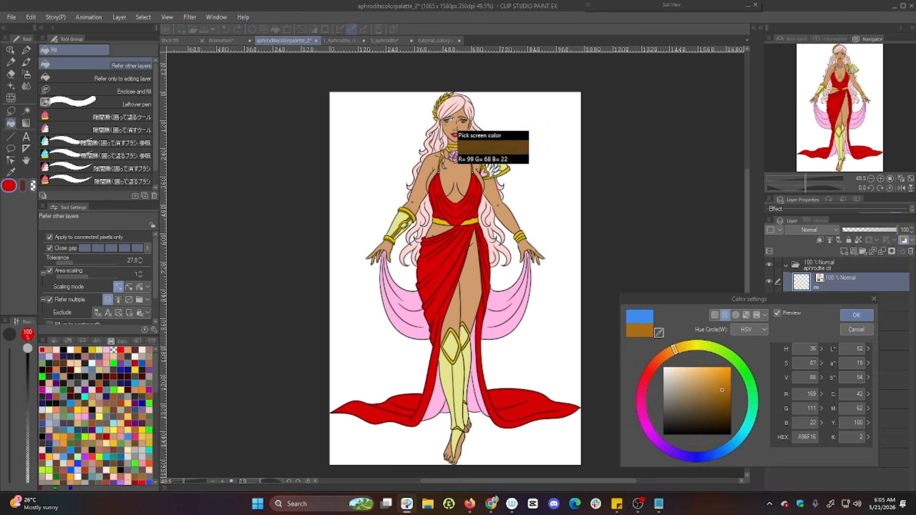
pyautogui.click(448, 120)
pyautogui.press('Return')
pyautogui.hotkey('ctrl', 's')
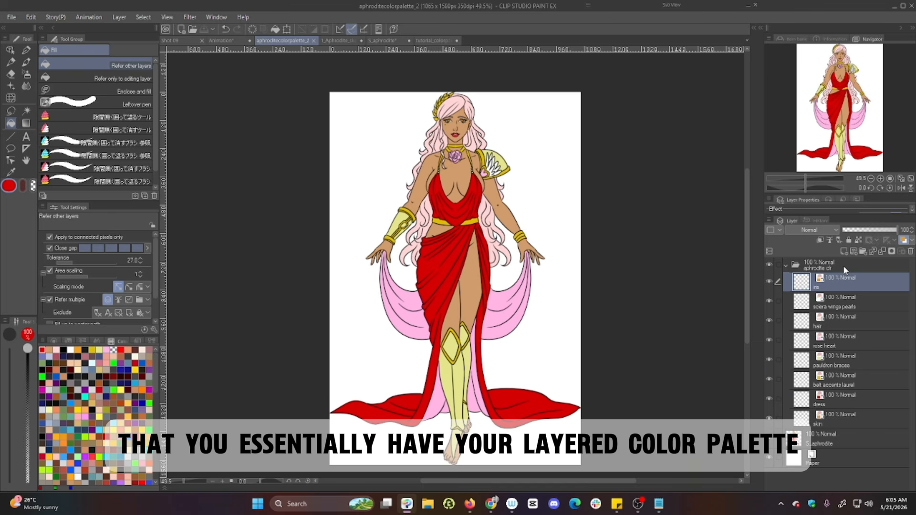
# - Copy the aphrodite clr folder, and in the tutorial_colorpalette animation file create a new animation folder named CLR
pyautogui.click(842, 265)
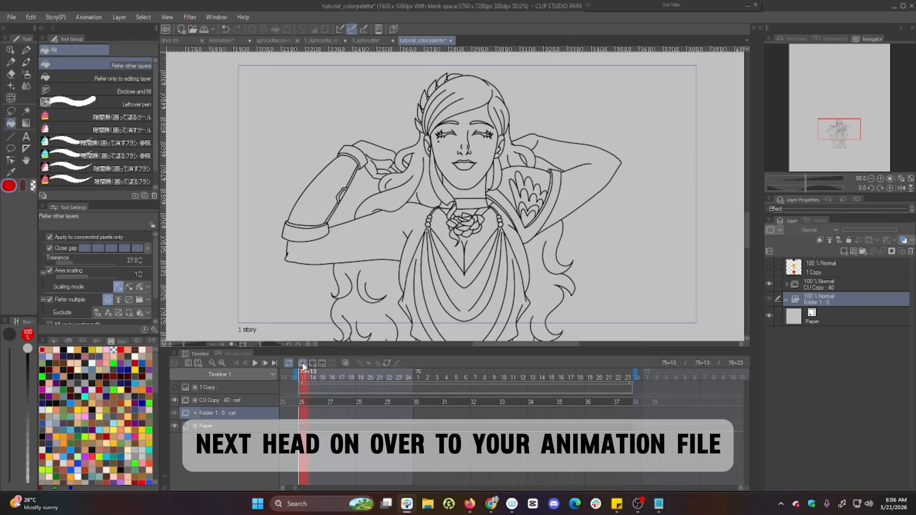
pyautogui.hotkey('ctrl', 'v')
pyautogui.doubleClick(210, 413)
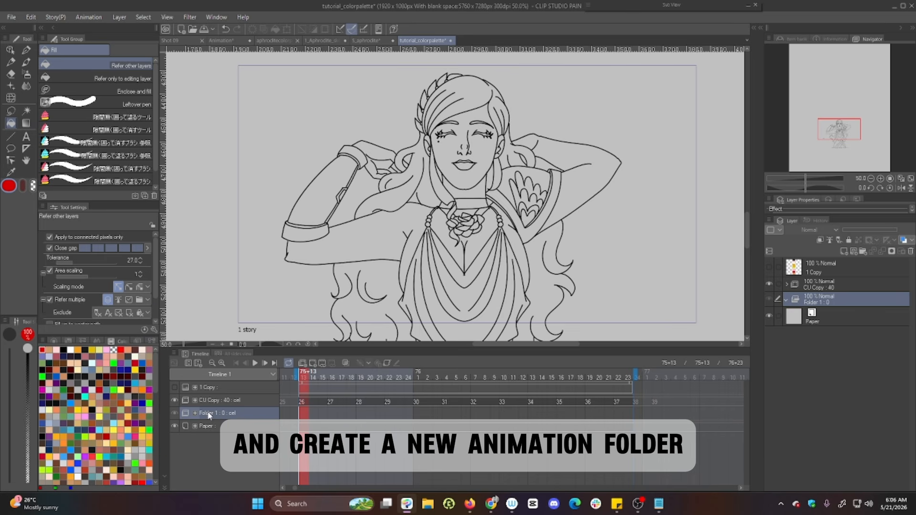
pyautogui.write('CLR')
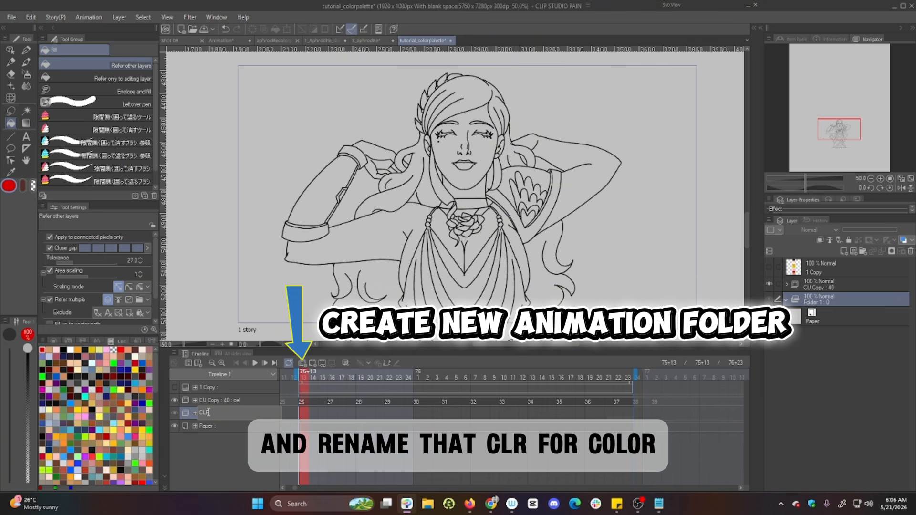
pyautogui.press('Return')
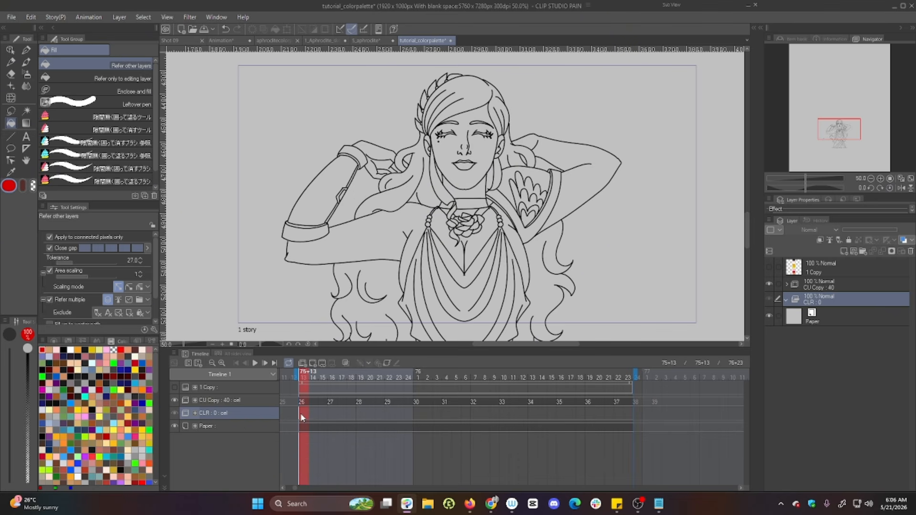
# - Add an animation cel to the CLR folder at frame 75+13, convert it into a folder, and paste the copied palette folder inside
pyautogui.click(312, 364)
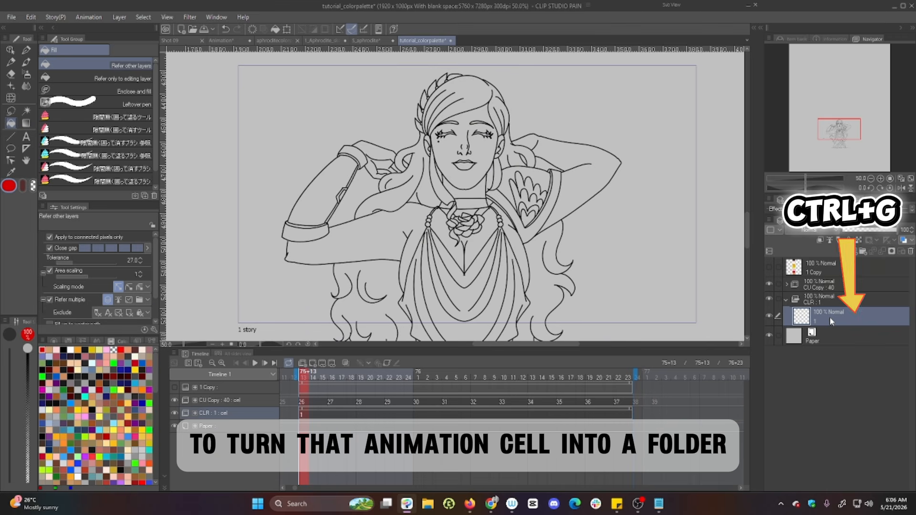
pyautogui.hotkey('ctrl', 'g')
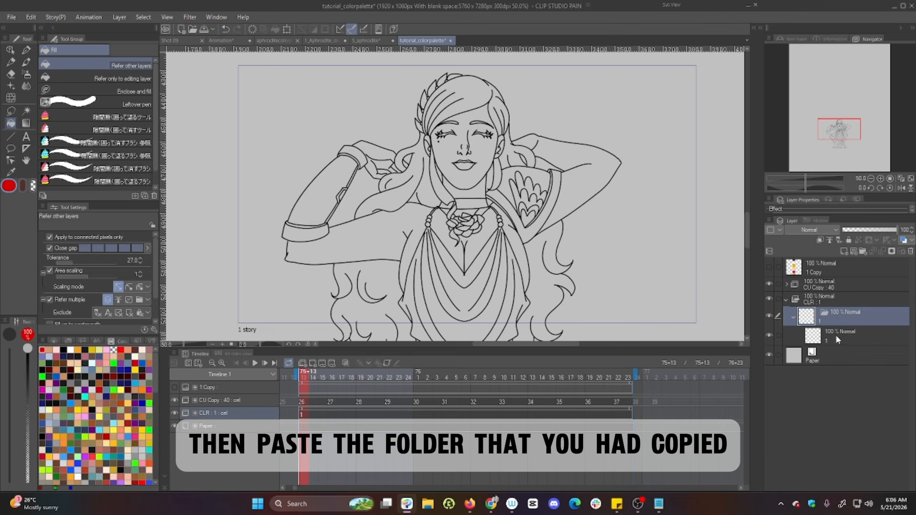
pyautogui.click(835, 334)
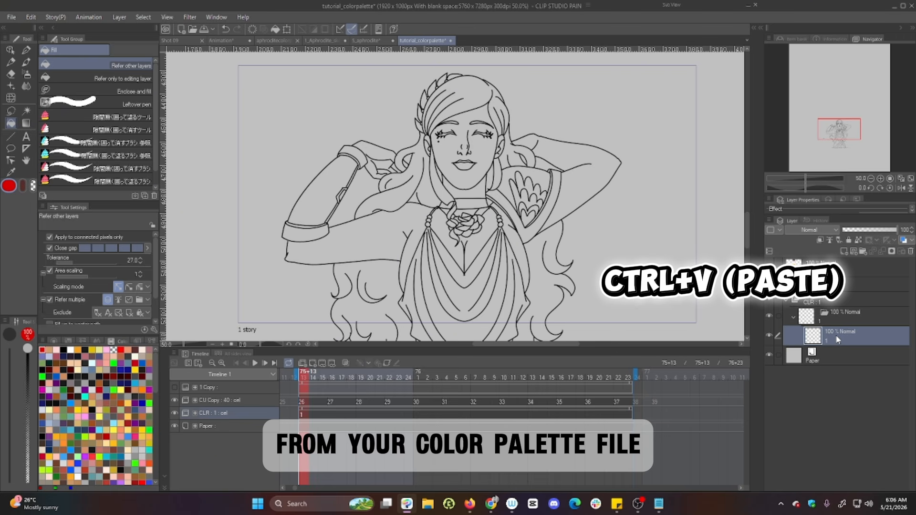
pyautogui.hotkey('ctrl', 'v')
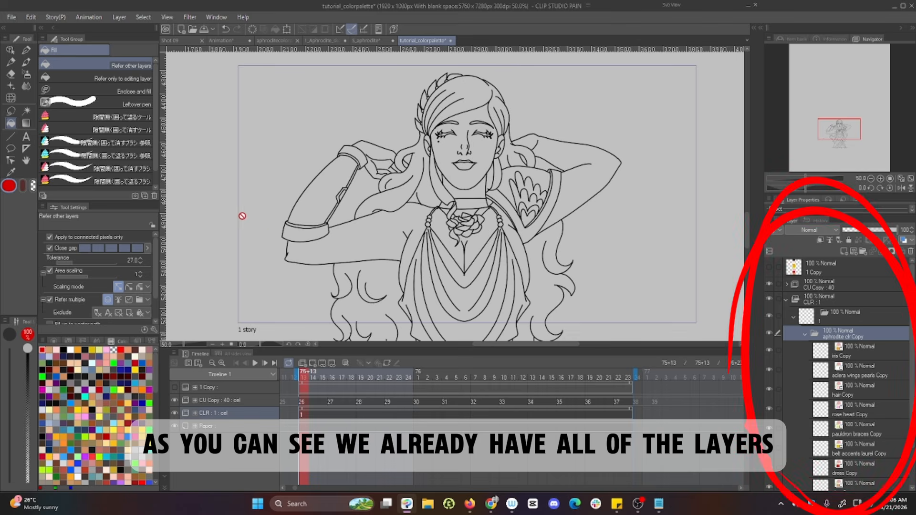
# - Set the drawing color to pure black, hex 000000
pyautogui.click(64, 350)
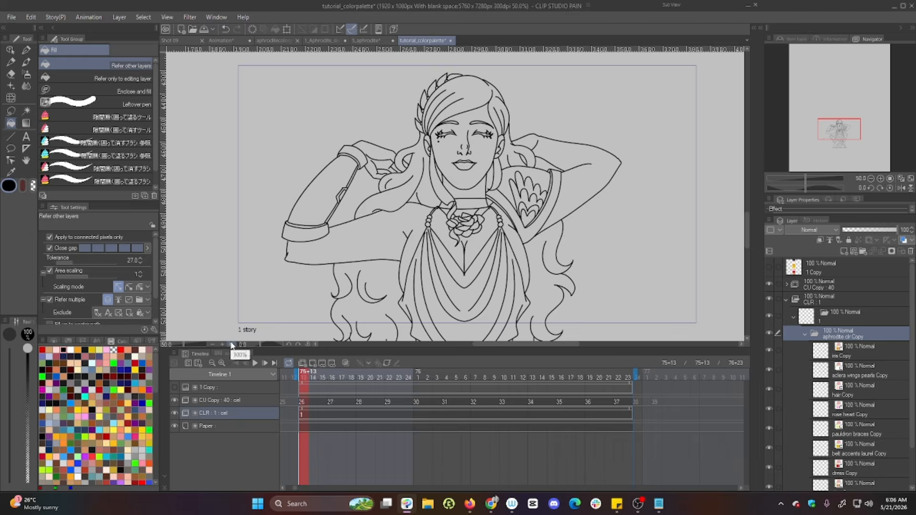
pyautogui.doubleClick(9, 186)
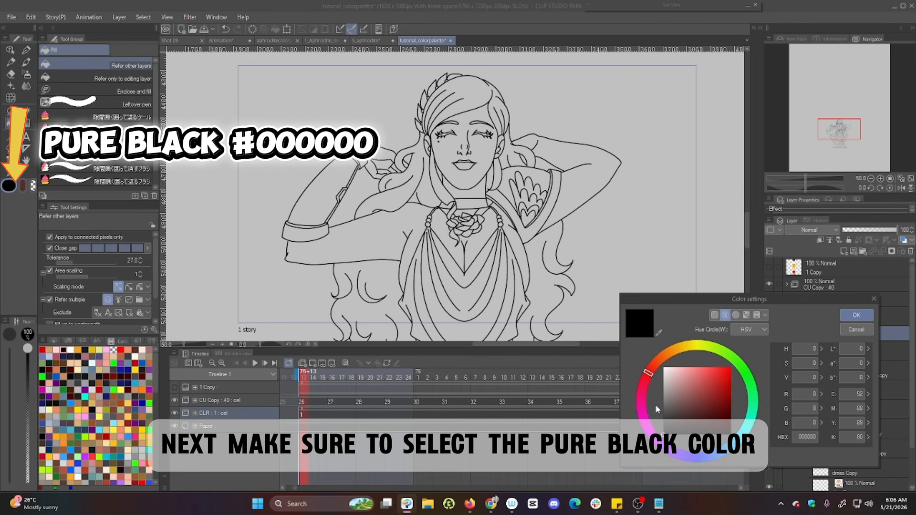
pyautogui.click(848, 316)
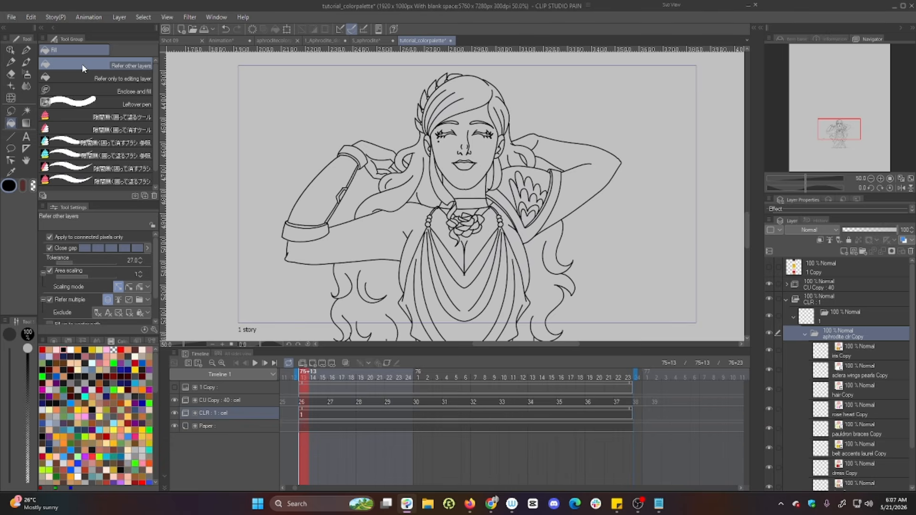
# - Fill the arms, chest, neck, face, hand and remaining skin areas on the skin Copy layer using the Refer other layers fill
pyautogui.scroll(-2, 870, 407)
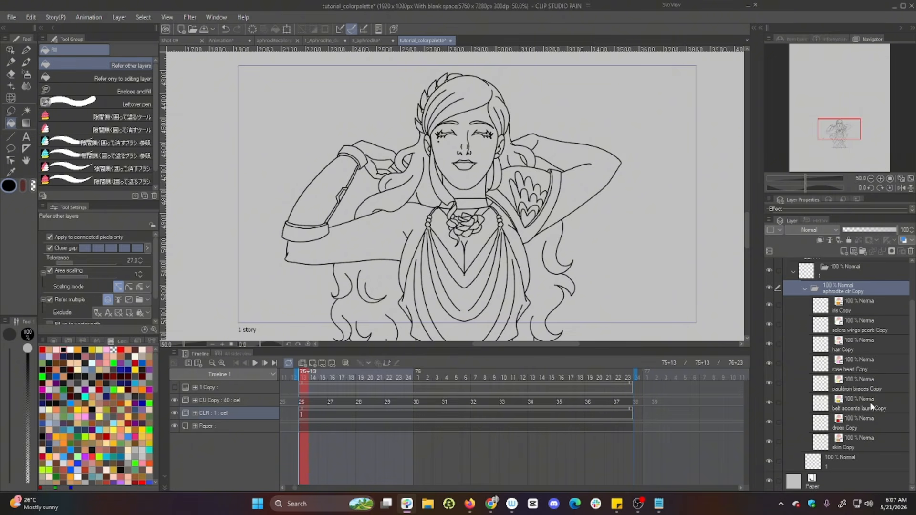
pyautogui.click(856, 444)
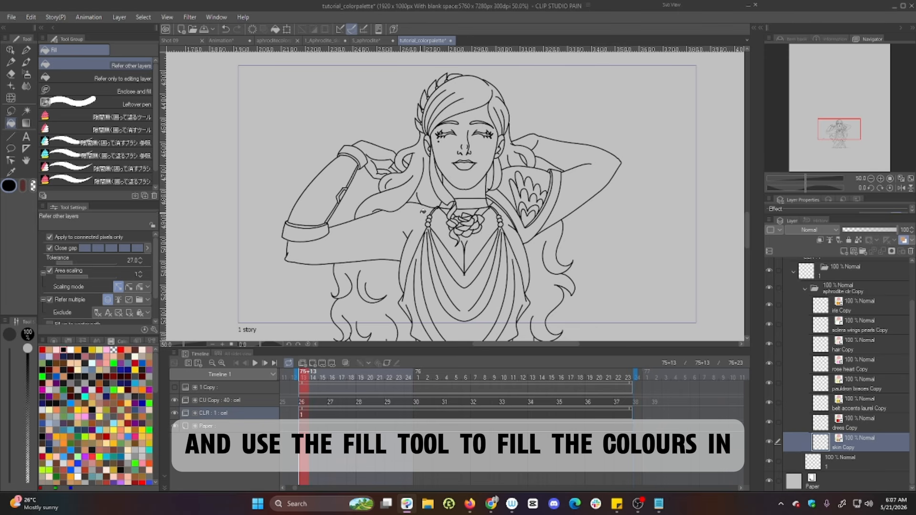
pyautogui.click(411, 213)
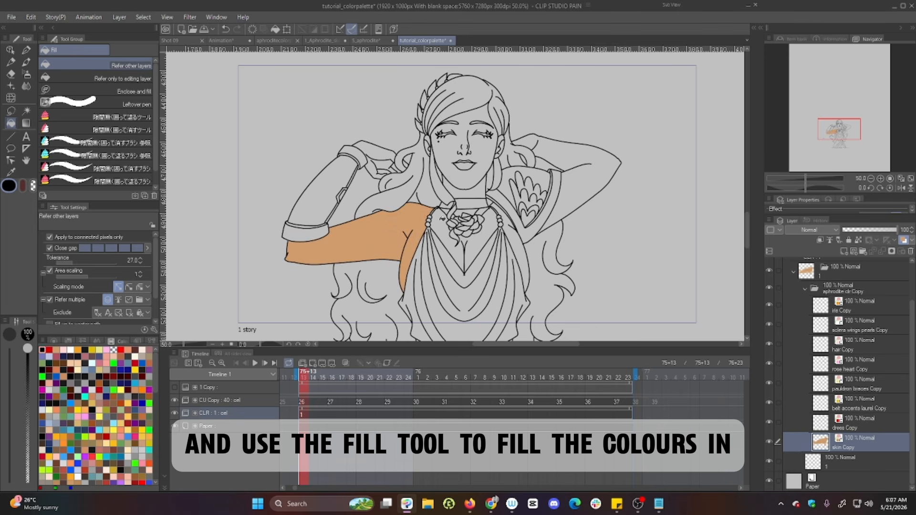
pyautogui.click(448, 225)
pyautogui.click(479, 243)
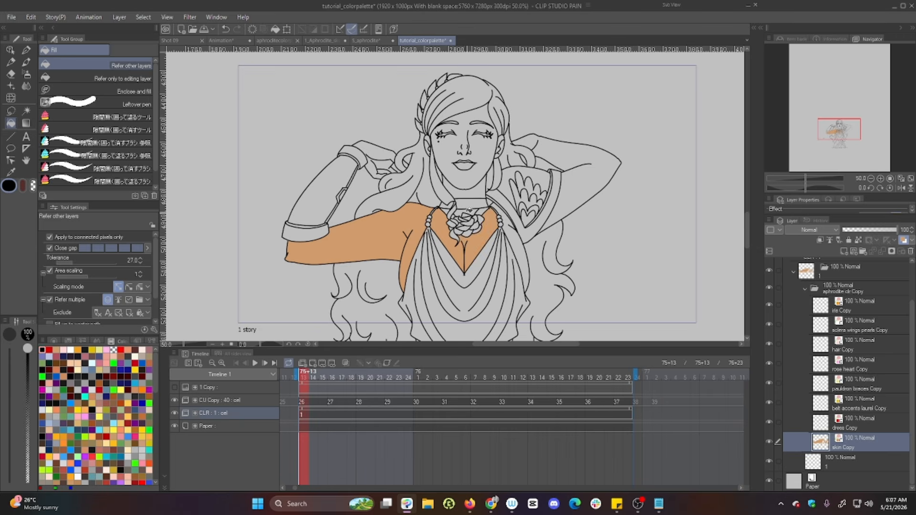
pyautogui.click(476, 191)
pyautogui.click(484, 160)
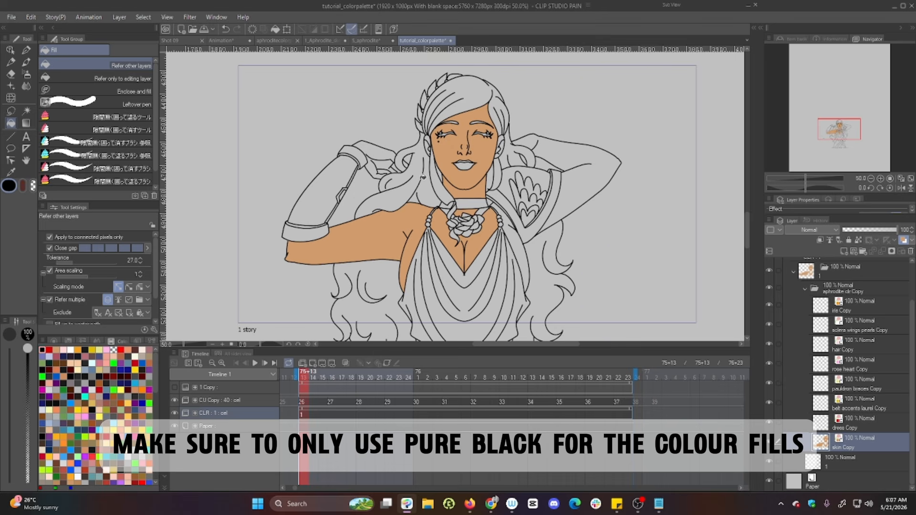
pyautogui.click(384, 154)
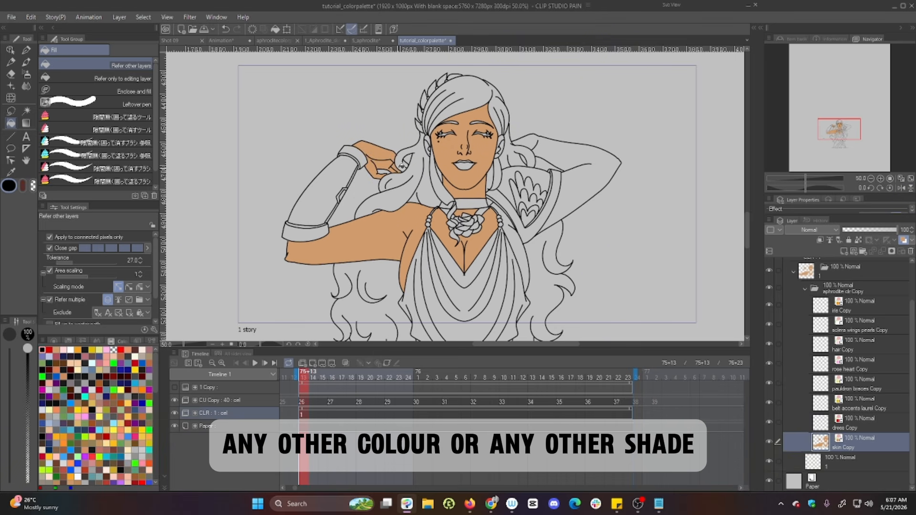
pyautogui.click(562, 150)
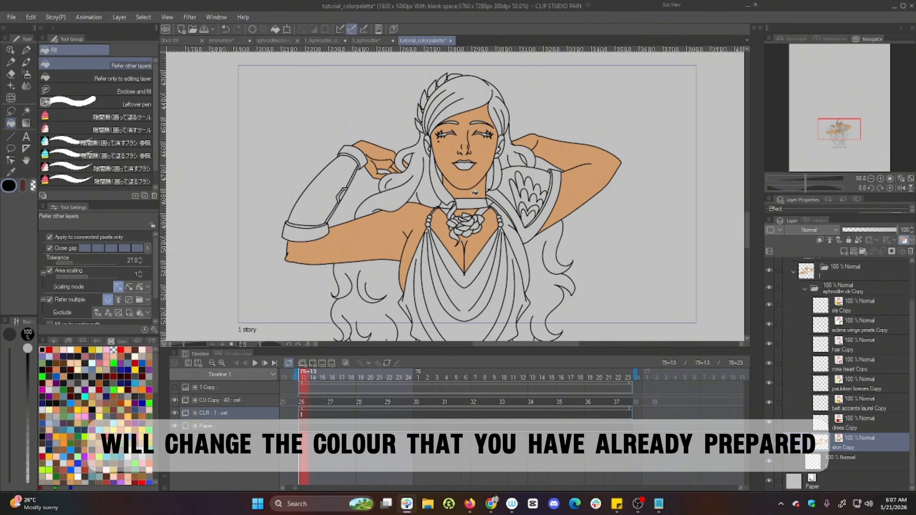
pyautogui.click(501, 150)
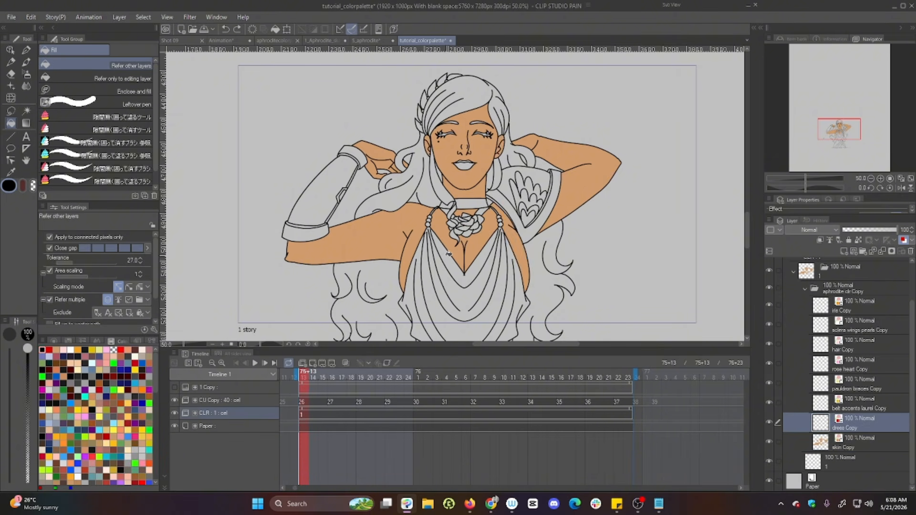
# - Fill all the dress sections between the fold lines on the dress Copy layer
pyautogui.click(448, 253)
pyautogui.click(453, 283)
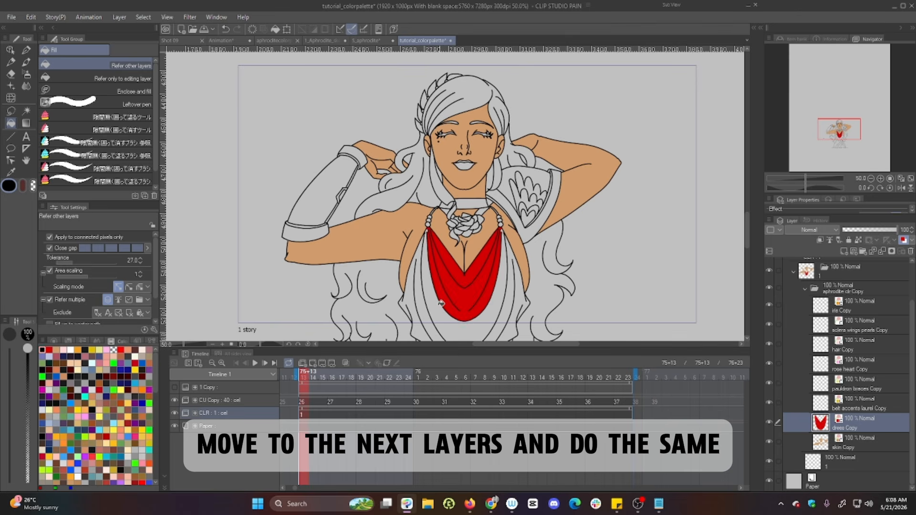
pyautogui.click(441, 304)
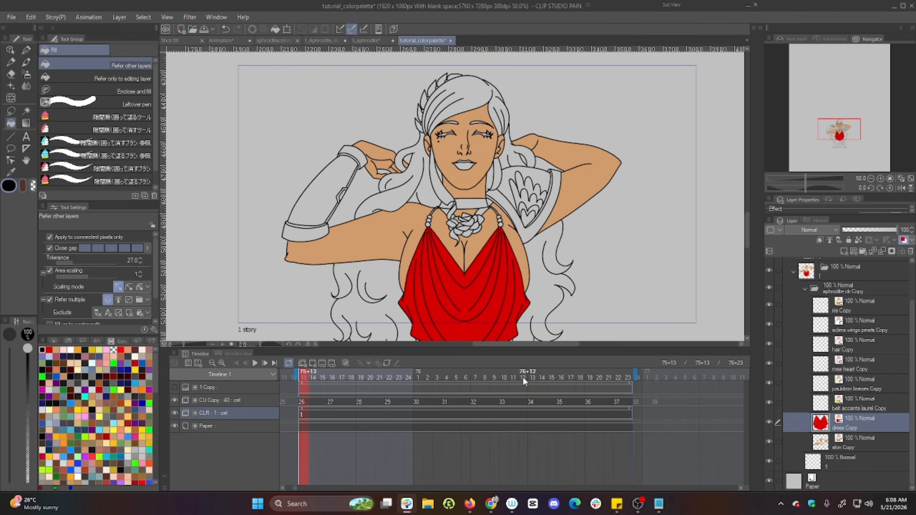
# - Fill the gold trims on the belt accents laurel Copy layer and the hair on the hair Copy layer
pyautogui.click(859, 403)
pyautogui.click(554, 191)
pyautogui.click(859, 344)
pyautogui.click(467, 96)
# - Finish the first cel's small details on the sclera wings pearls Copy, blk and hair Copy layers
pyautogui.click(858, 325)
pyautogui.scroll(3, 463, 167)
pyautogui.click(859, 423)
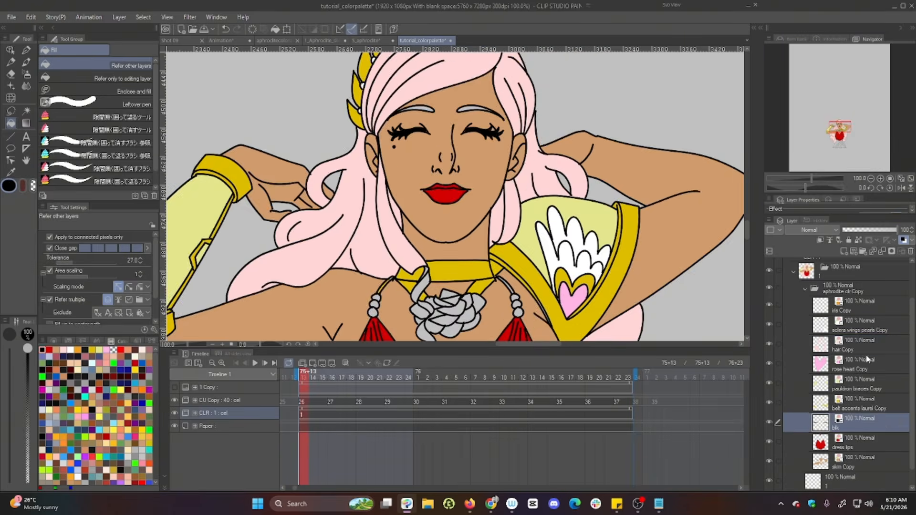
pyautogui.click(858, 344)
pyautogui.hotkey('ctrl', '-')
# - Go to frame 75+16 and add a new animation cel in the CLR folder there
pyautogui.moveTo(307, 376)
pyautogui.mouseDown()
pyautogui.moveTo(620, 395)
pyautogui.moveTo(306, 380)
pyautogui.moveTo(609, 385)
pyautogui.moveTo(311, 385)
pyautogui.mouseUp()
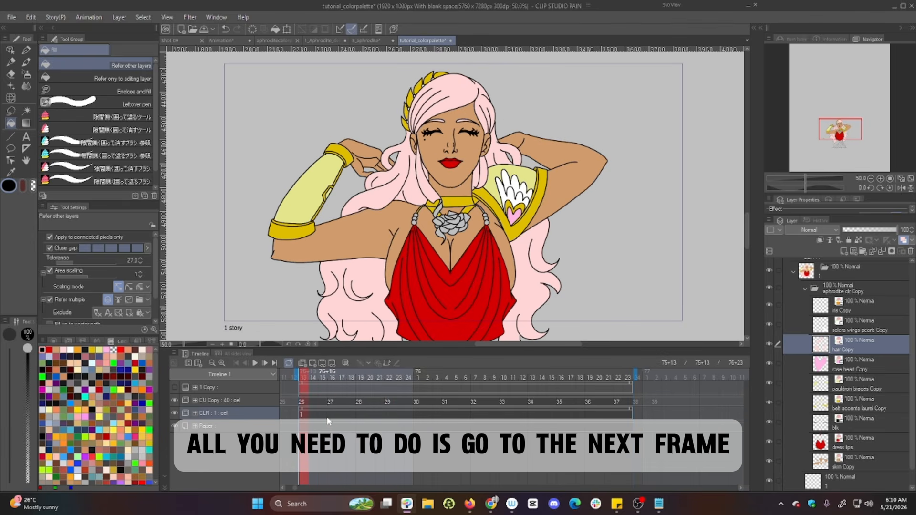
pyautogui.click(332, 376)
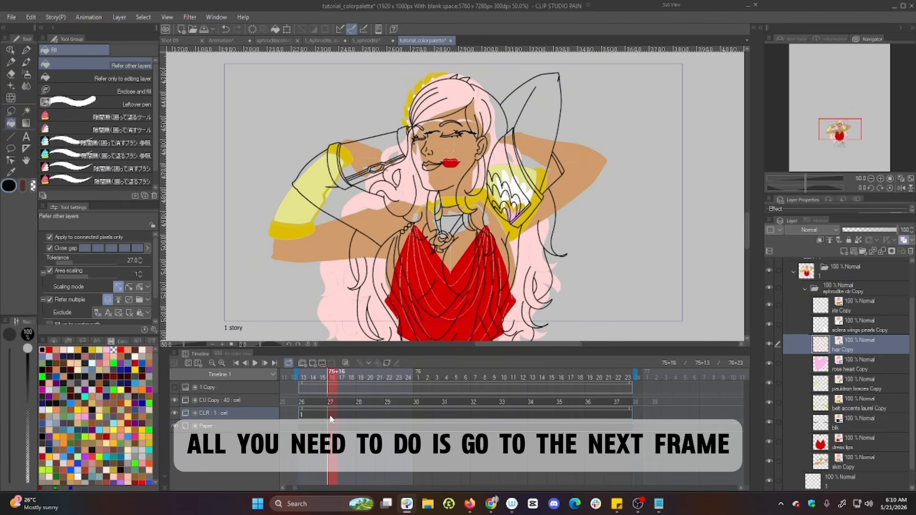
pyautogui.click(313, 364)
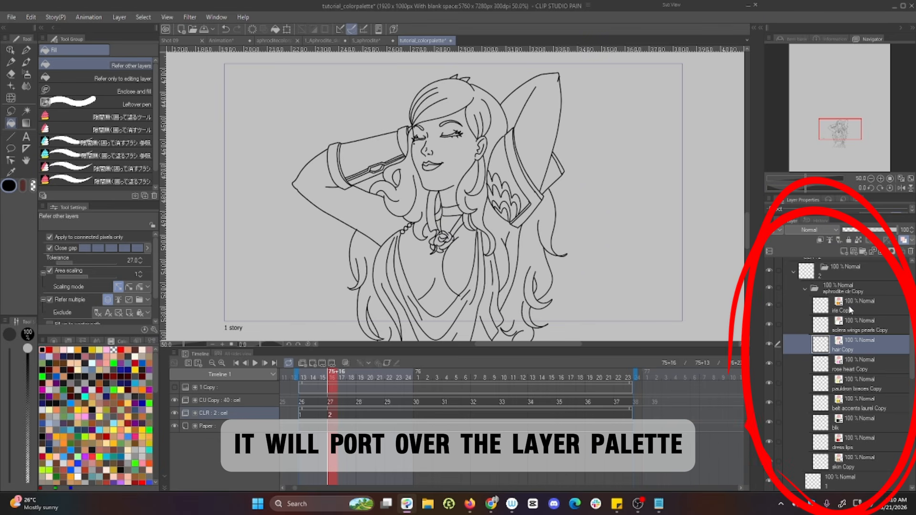
# - Fill the face, chest and raised arm of the second cel on the skin Copy layer
pyautogui.click(851, 463)
pyautogui.click(853, 441)
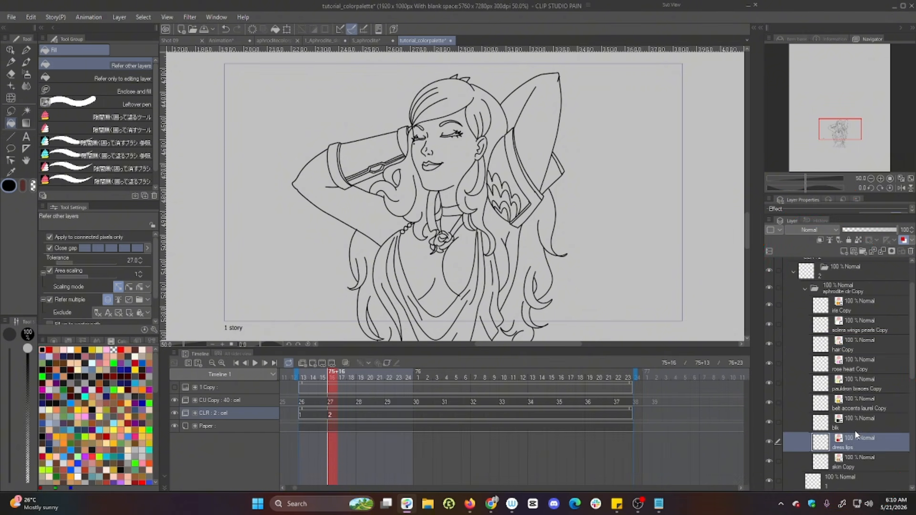
pyautogui.click(855, 420)
pyautogui.click(853, 461)
pyautogui.click(446, 179)
pyautogui.click(425, 272)
pyautogui.click(539, 120)
# - Fill the second cel's dress on the dress lips layer and its gold choker on the belt accents laurel Copy layer
pyautogui.click(854, 442)
pyautogui.click(482, 291)
pyautogui.click(854, 403)
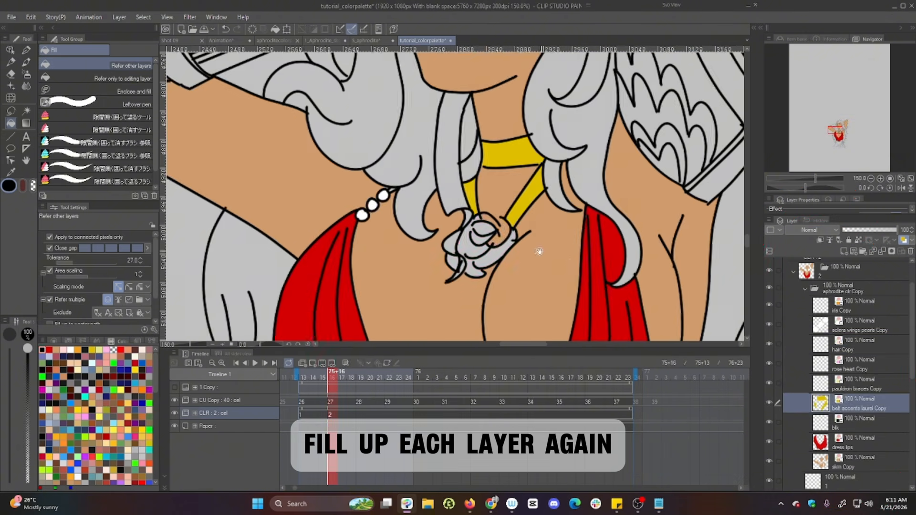
# - Color the second cel's rose on the rose heart Copy layer and its hair on the hair Copy layer
pyautogui.click(854, 364)
pyautogui.click(854, 344)
pyautogui.scroll(2, 539, 191)
pyautogui.click(432, 174)
pyautogui.click(388, 164)
# - Fill the gold brace trims on the belt accents laurel Copy layer, and cover the pauldron wings and braces with the Leftover pen
pyautogui.click(856, 403)
pyautogui.click(303, 255)
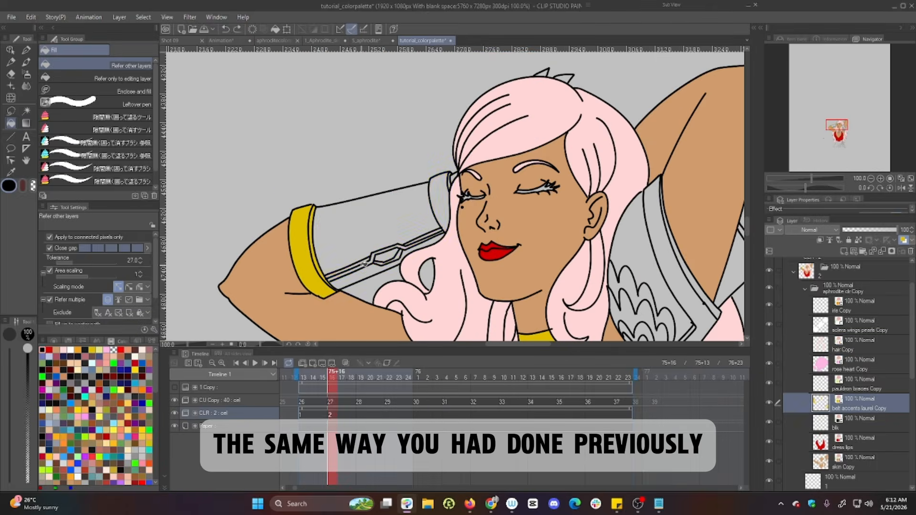
pyautogui.scroll(-3, 543, 236)
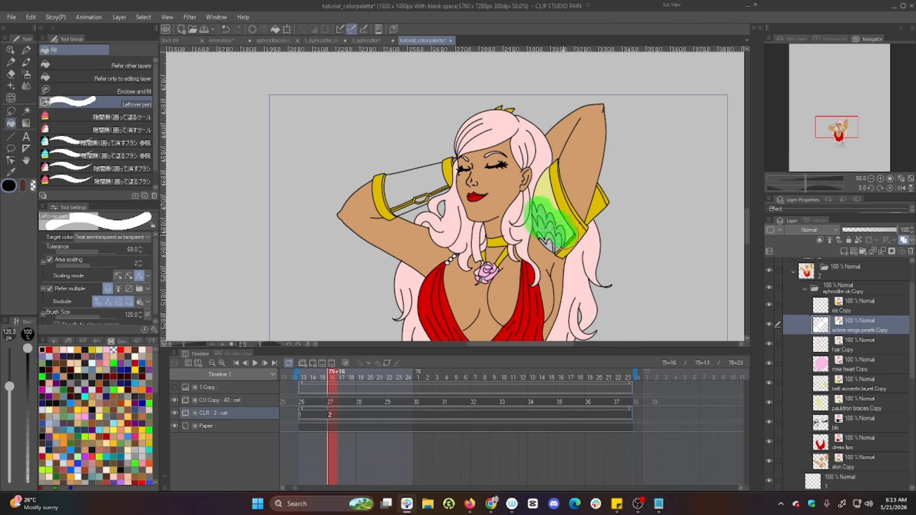
pyautogui.click(854, 462)
pyautogui.click(124, 104)
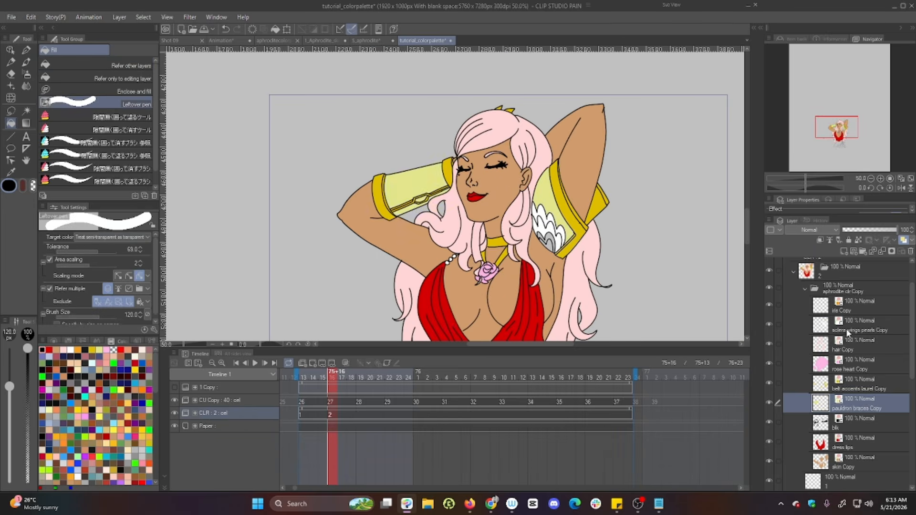
# - Add a new animation cel on the CLR track at each frame where CU Copy drawings 29 through 37 start
pyautogui.click(389, 410)
pyautogui.click(327, 362)
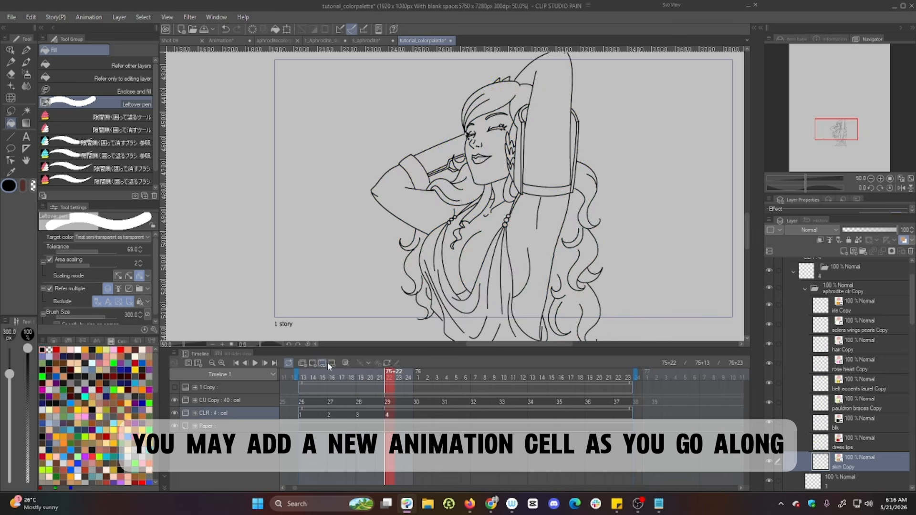
pyautogui.click(417, 416)
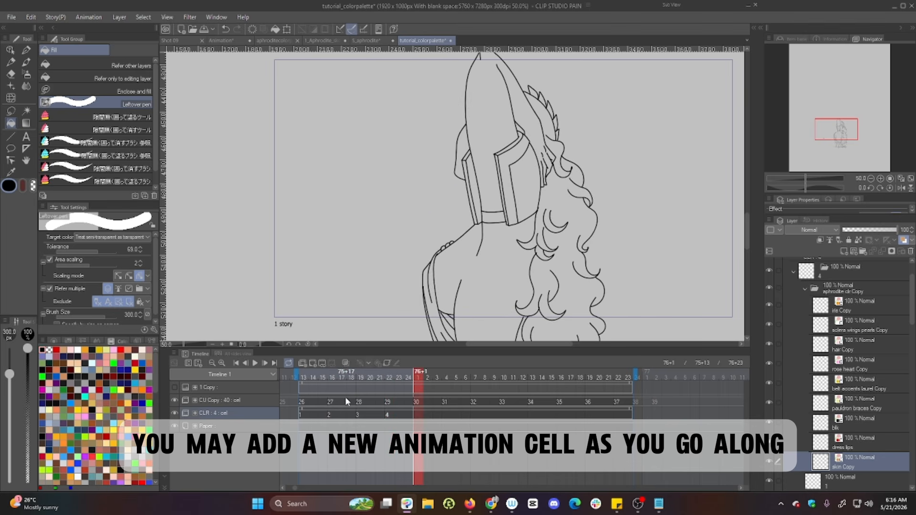
pyautogui.click(449, 415)
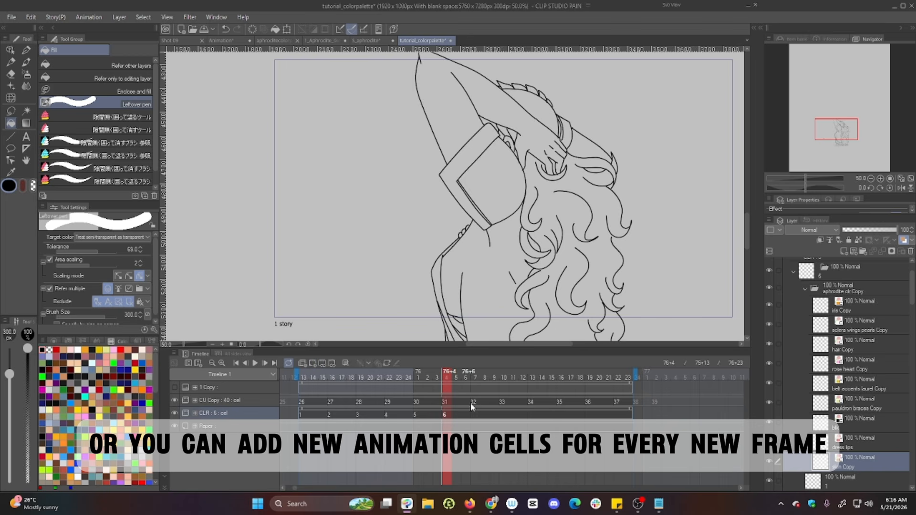
pyautogui.click(474, 415)
pyautogui.click(502, 402)
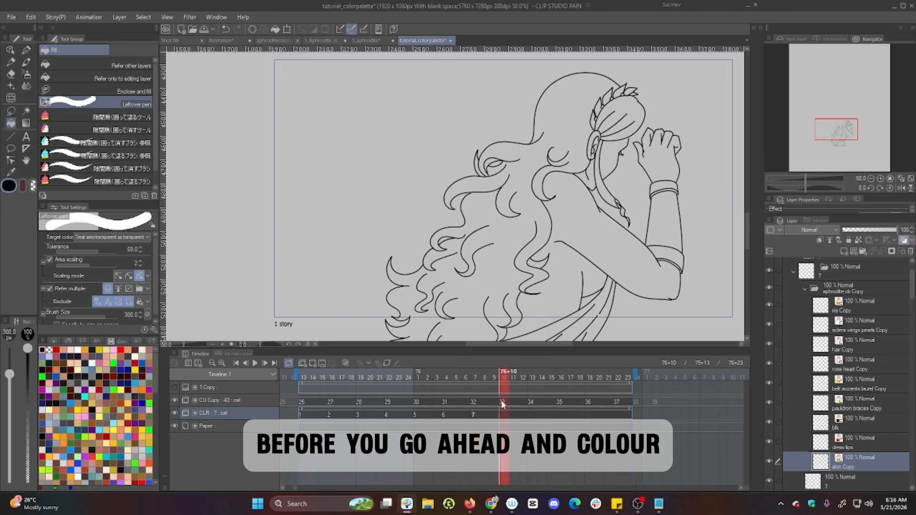
pyautogui.click(531, 415)
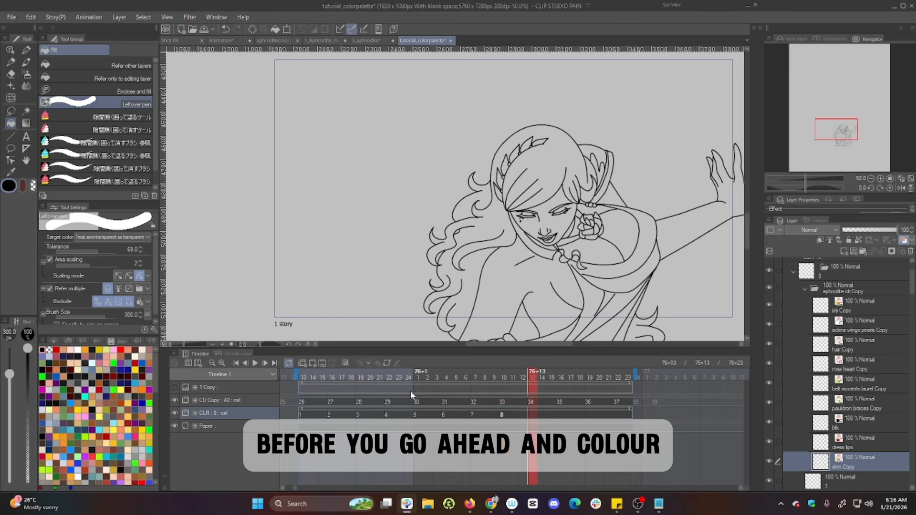
pyautogui.click(560, 416)
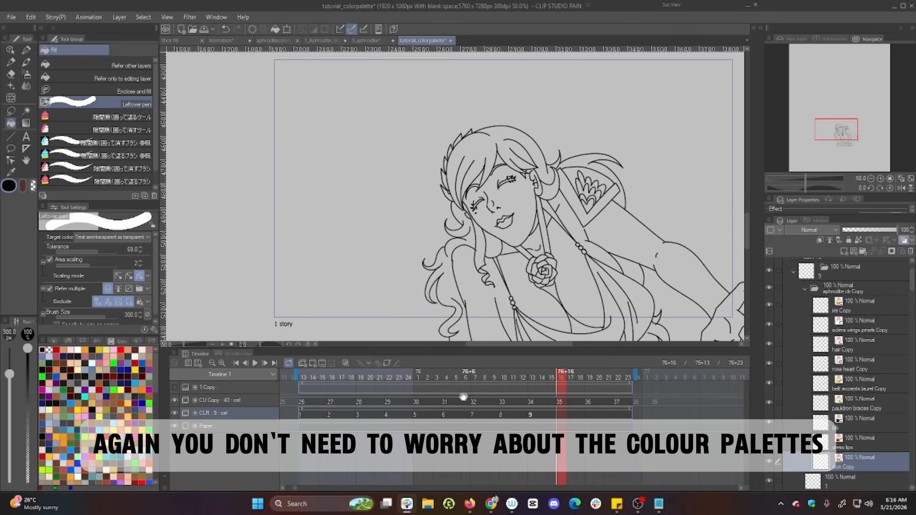
pyautogui.click(590, 418)
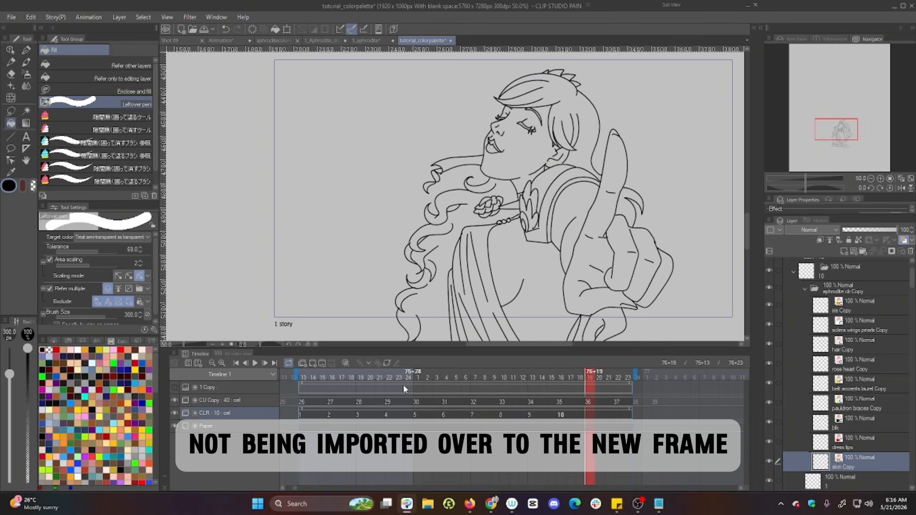
pyautogui.click(617, 416)
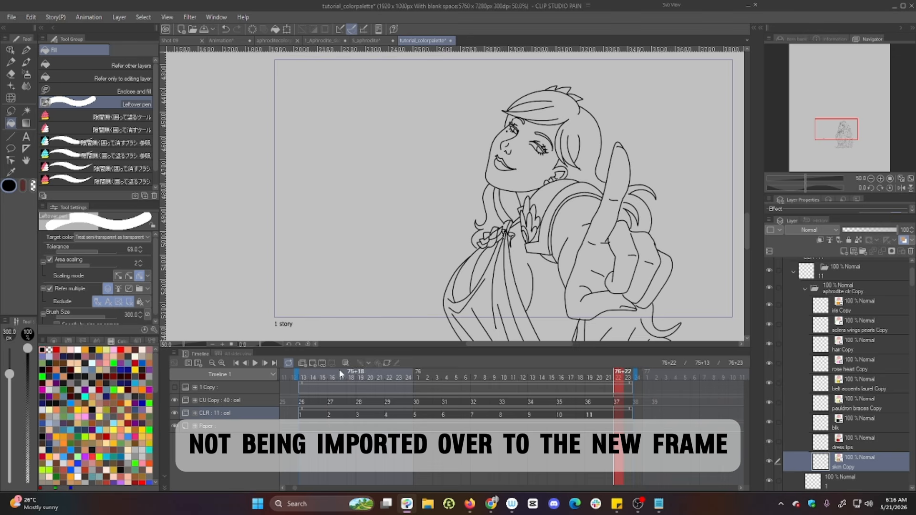
pyautogui.click(312, 364)
# - Return to the CLR cel under CU Copy drawing 29 and check the color palette layers inside it
pyautogui.click(388, 416)
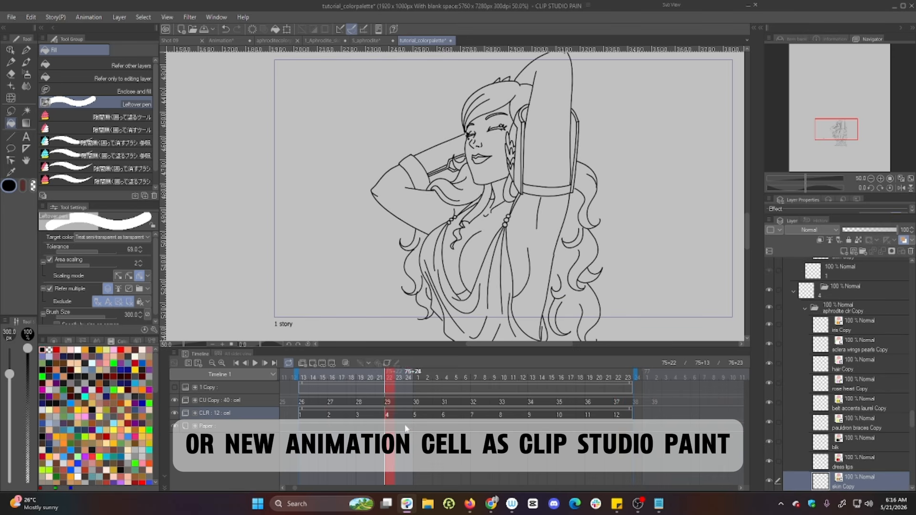
pyautogui.moveTo(323, 373); pyautogui.dragTo(359, 394)
pyautogui.click(389, 392)
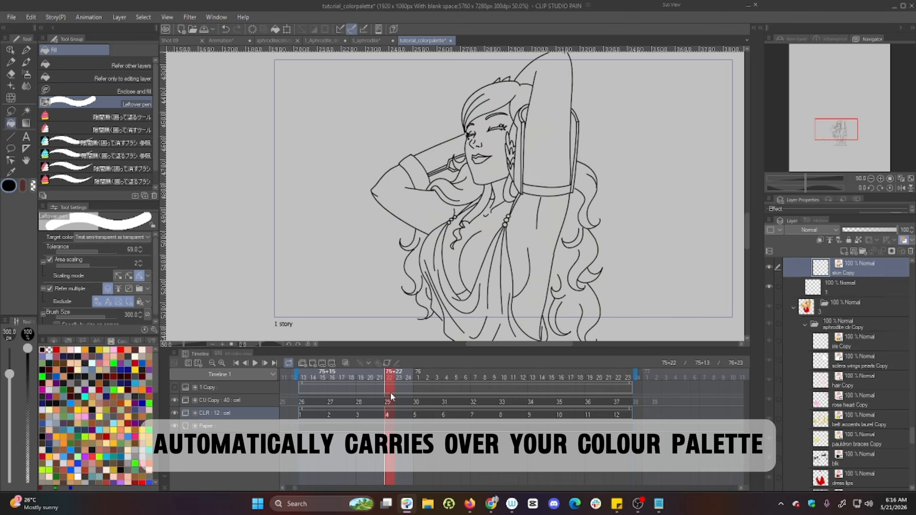
pyautogui.scroll(2, 905, 274)
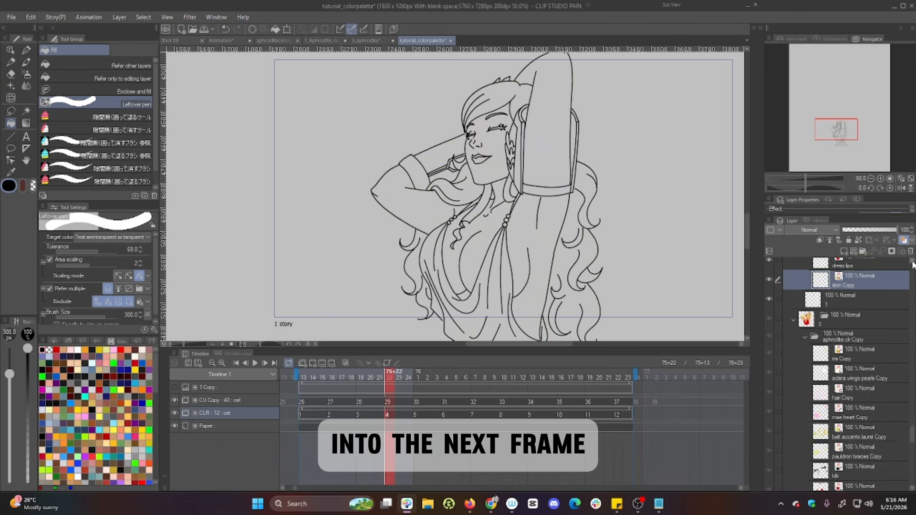